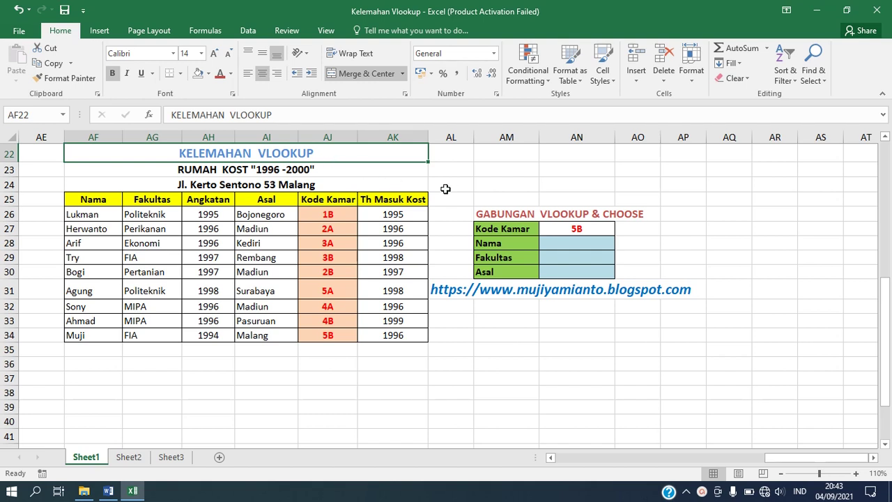
Step: Examine the boarding-house table's titles, headers and Kode Kamar column, along with the labels of the VLOOKUP & CHOOSE lookup form
{"action": "left_click", "coordinate": [496, 214]}
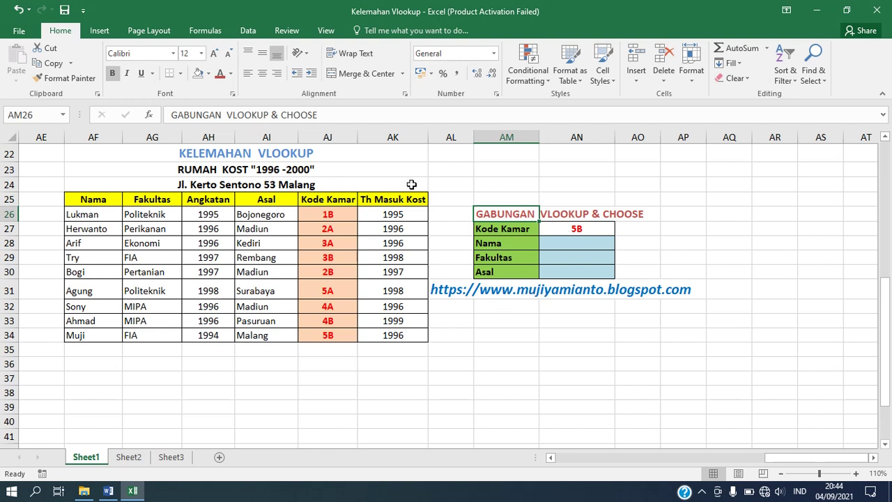
{"action": "left_click", "coordinate": [145, 171]}
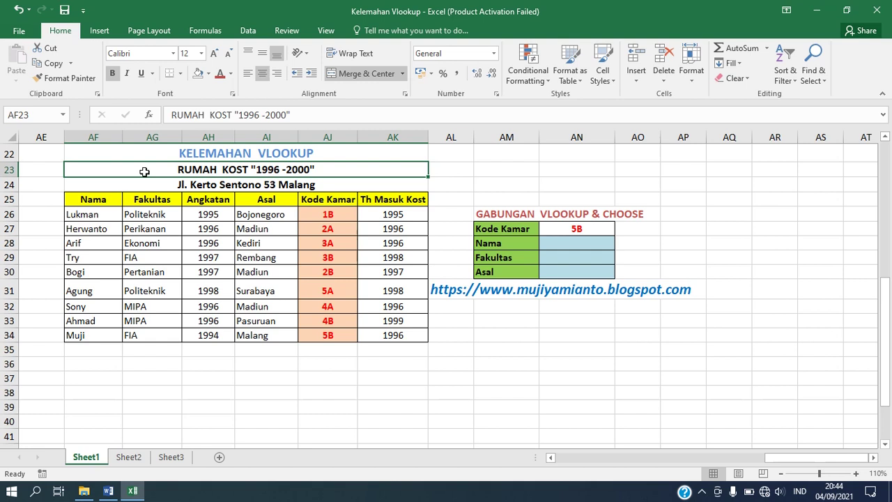
{"action": "left_click", "coordinate": [140, 184]}
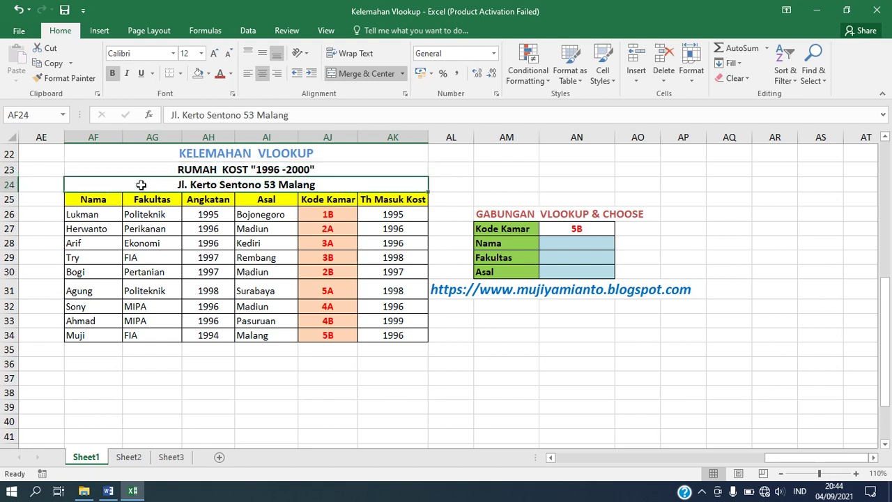
{"action": "left_click", "coordinate": [108, 201]}
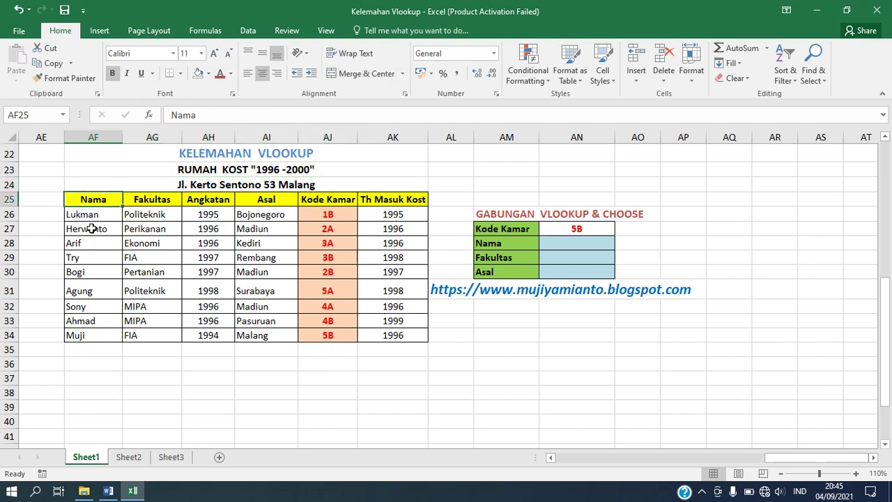
{"action": "left_click", "coordinate": [171, 214]}
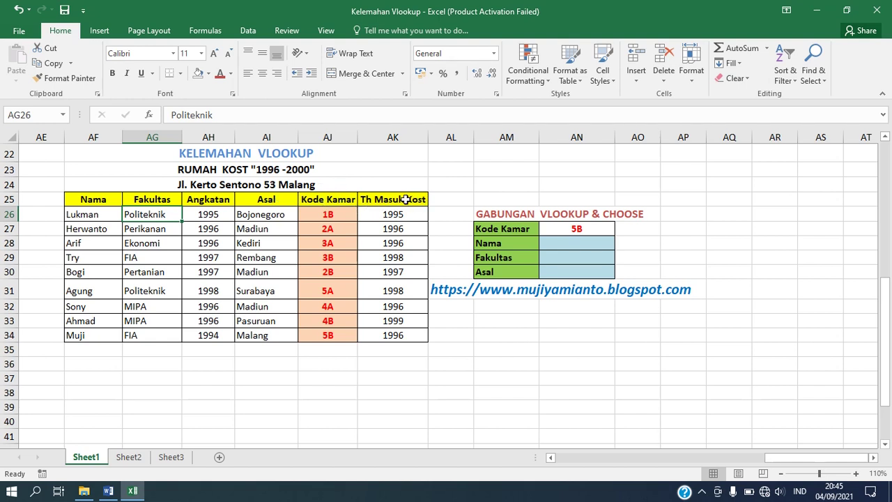
{"action": "left_click", "coordinate": [333, 202]}
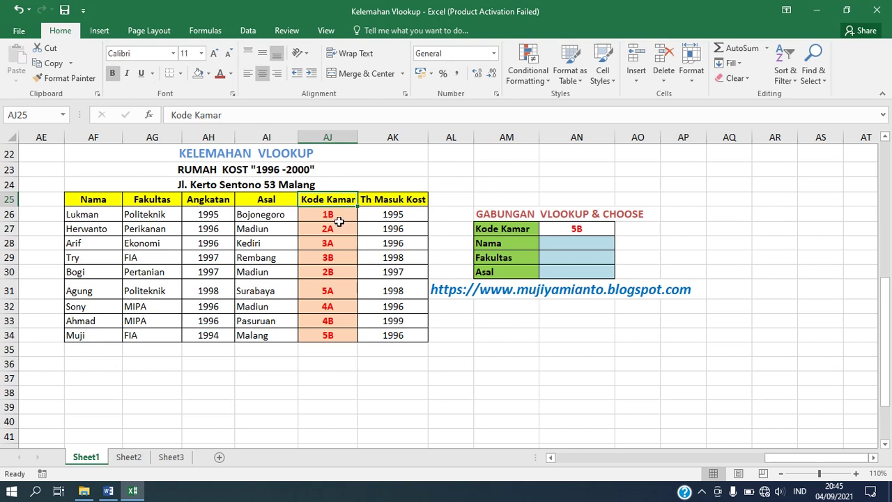
{"action": "left_click", "coordinate": [102, 213]}
{"action": "left_click", "coordinate": [143, 210]}
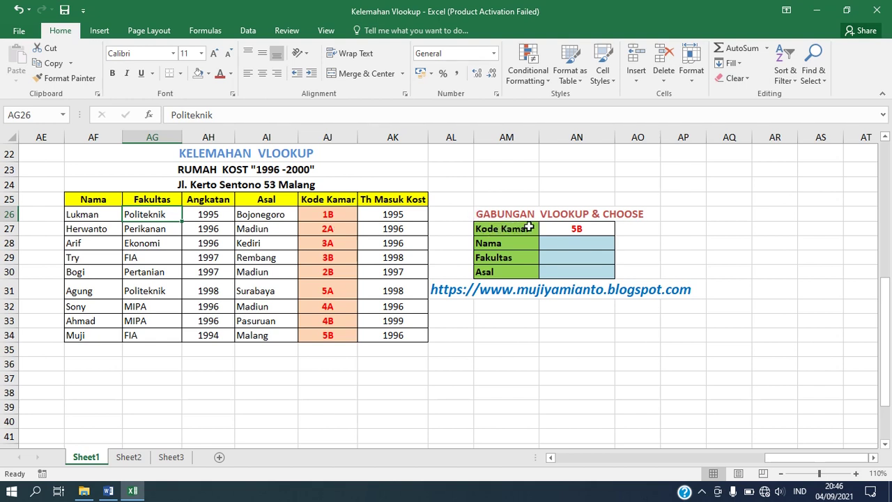
{"action": "left_click", "coordinate": [561, 226]}
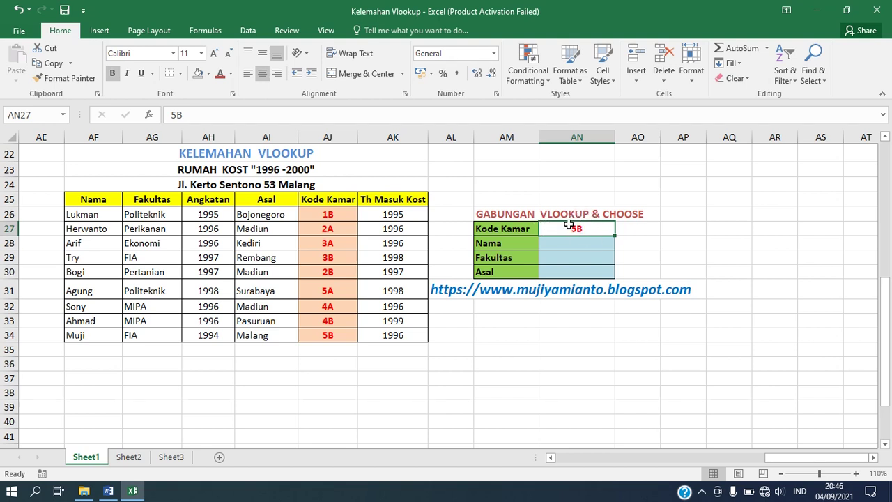
{"action": "left_click", "coordinate": [517, 247]}
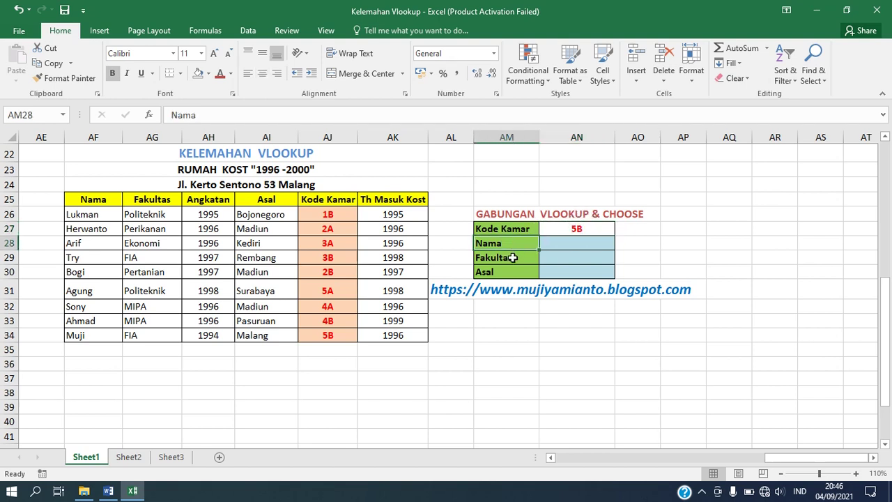
{"action": "left_click", "coordinate": [512, 257]}
{"action": "left_click", "coordinate": [504, 272]}
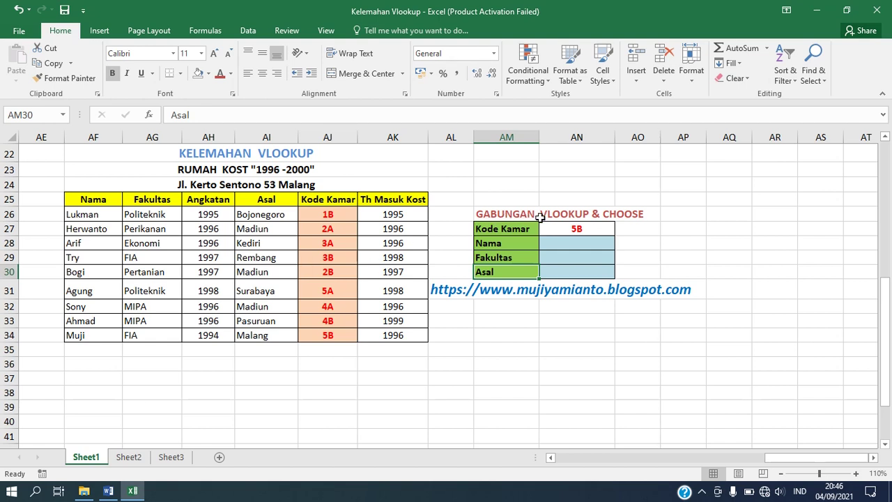
Step: Start a VLOOKUP formula in the Nama result cell AN28 with the room code in AN27 as the lookup value
{"action": "left_click", "coordinate": [558, 242]}
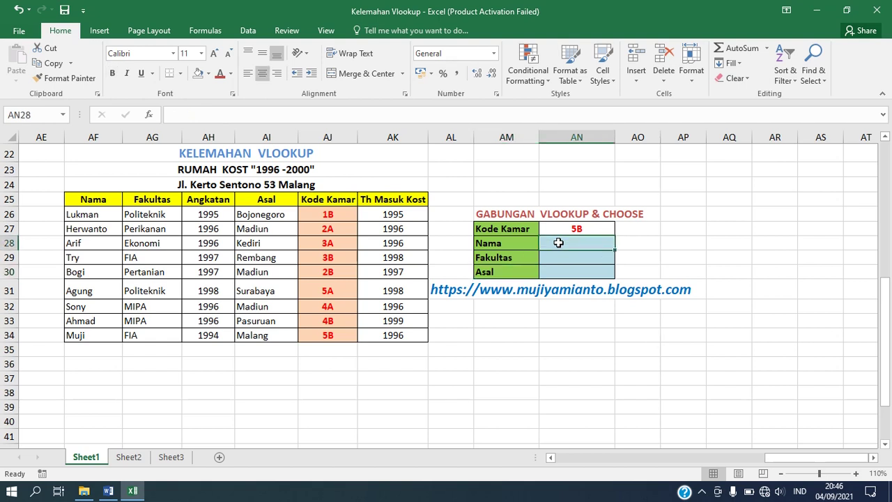
{"action": "type", "text": "="}
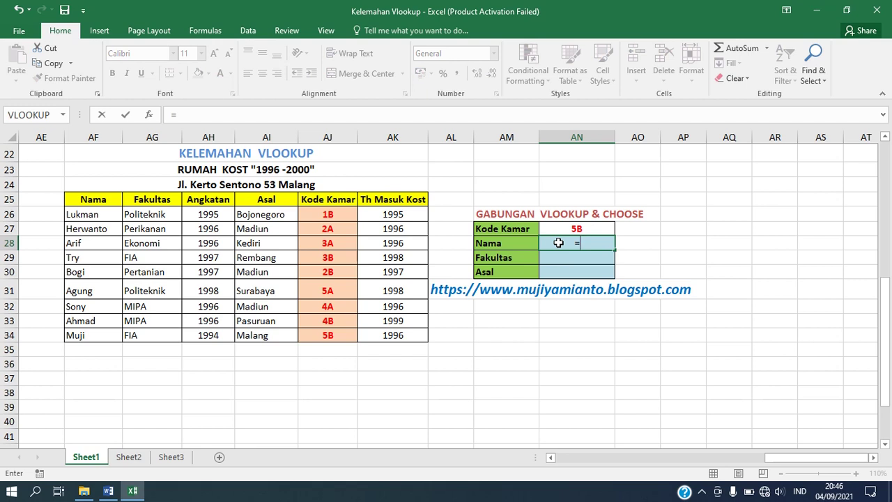
{"action": "type", "text": "VLOO"}
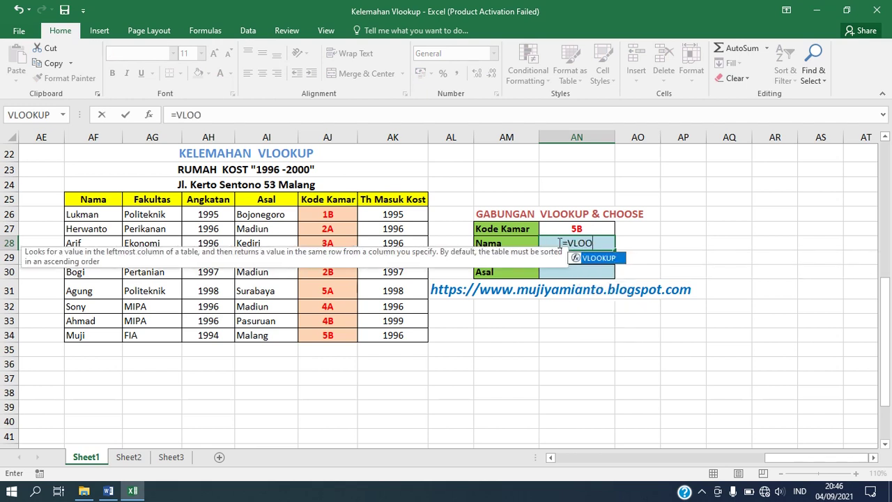
{"action": "type", "text": "KUP("}
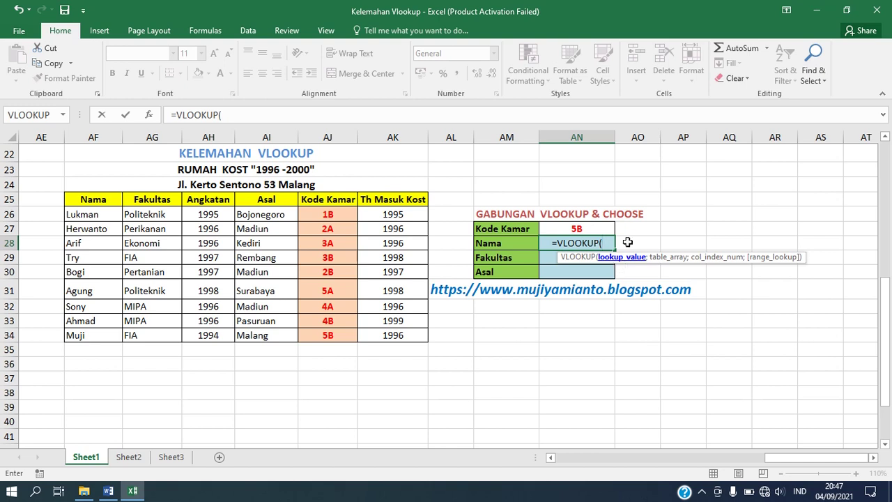
{"action": "left_click", "coordinate": [594, 229]}
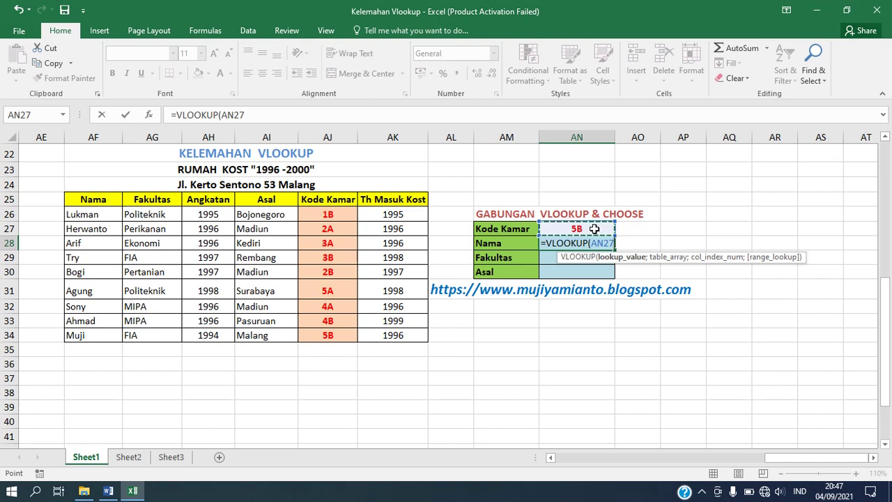
{"action": "type", "text": ";"}
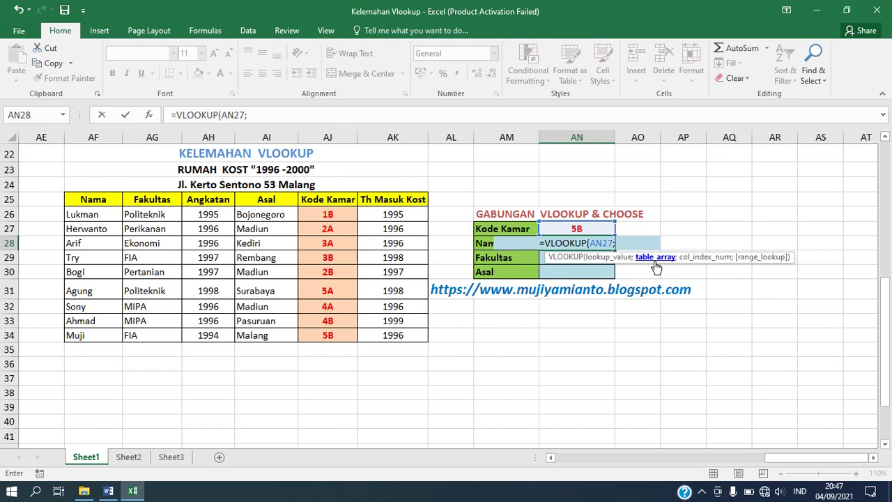
Step: Nest a CHOOSE function as the VLOOKUP table array, with {1\5} as its index number
{"action": "type", "text": "C"}
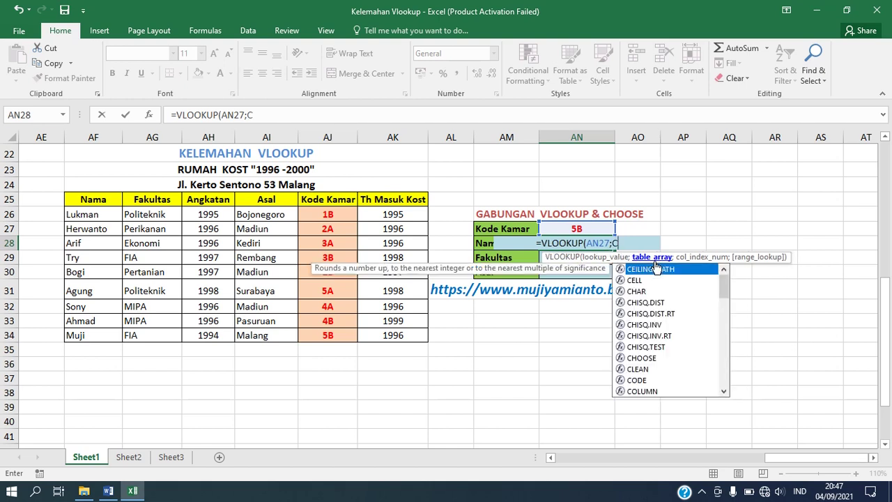
{"action": "type", "text": "HOOS"}
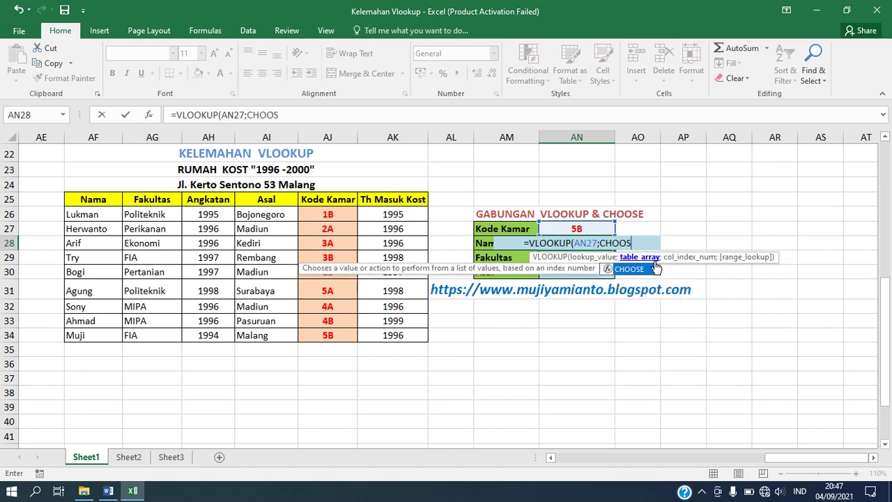
{"action": "type", "text": "E("}
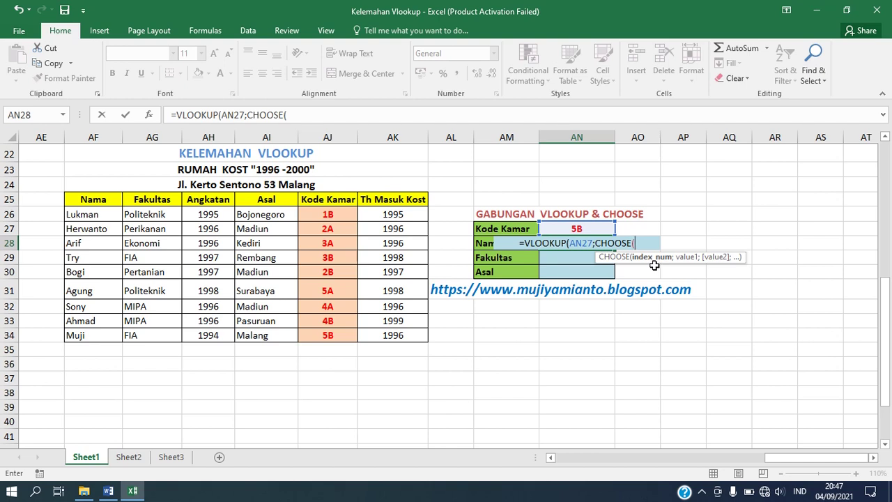
{"action": "type", "text": "{"}
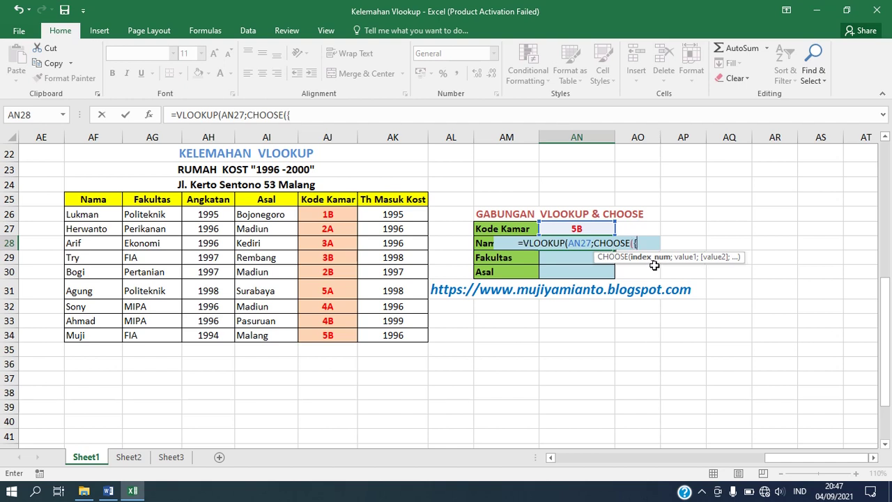
{"action": "type", "text": "1\\"}
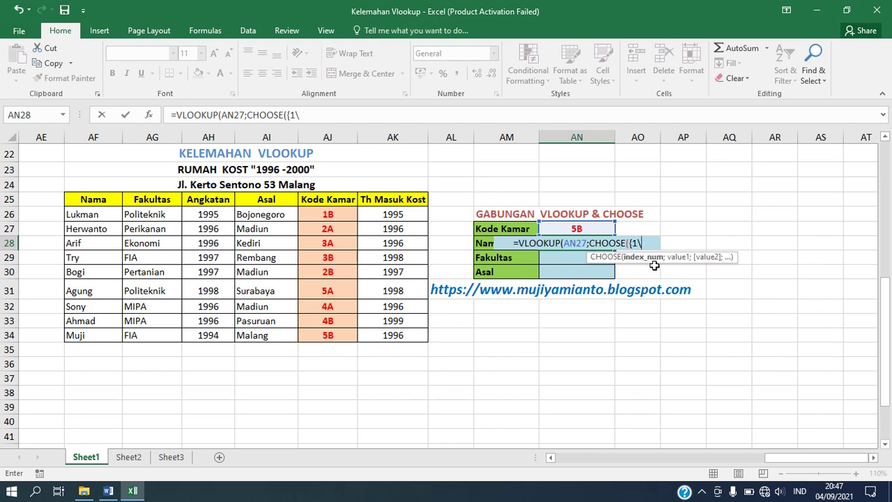
{"action": "type", "text": "5"}
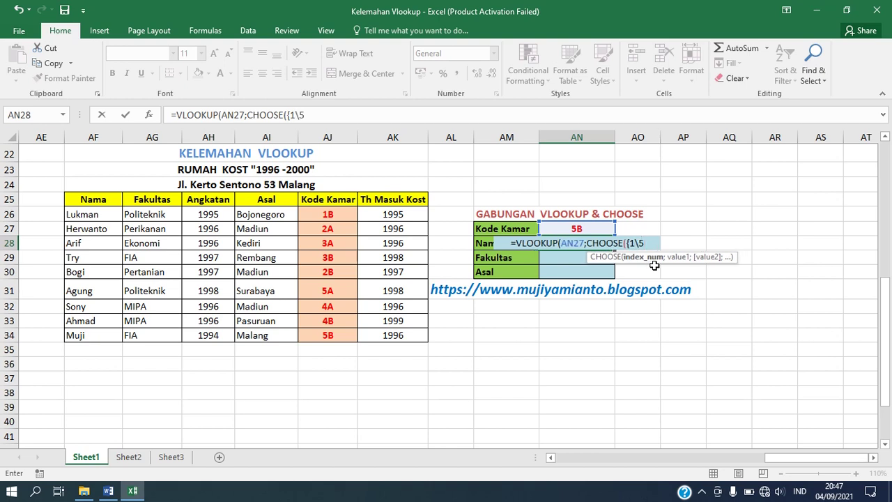
{"action": "type", "text": "}"}
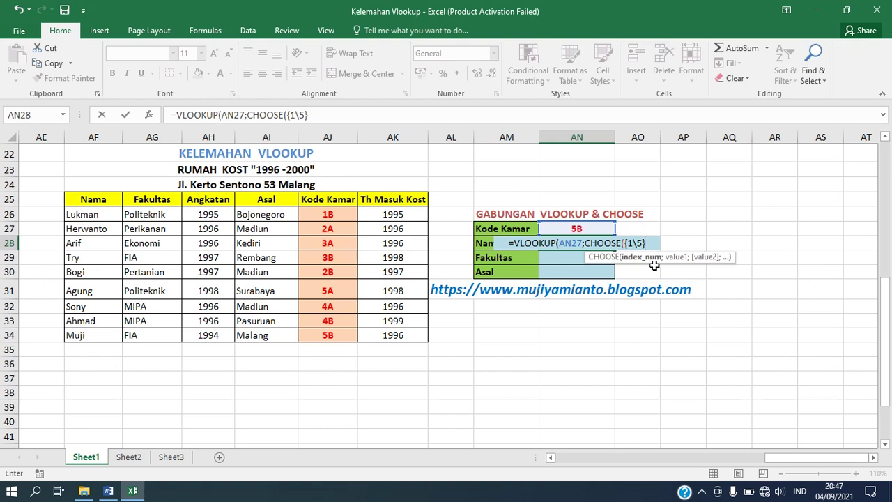
{"action": "type", "text": ";"}
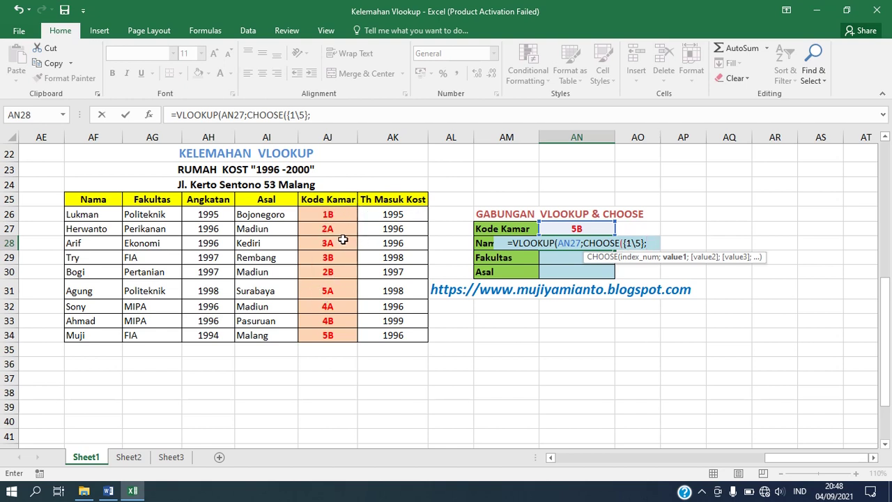
Step: Supply the Kode Kamar range AJ26:AJ34 and the Asal range AI26:AI34 as the first two CHOOSE values
{"action": "left_click", "coordinate": [342, 218]}
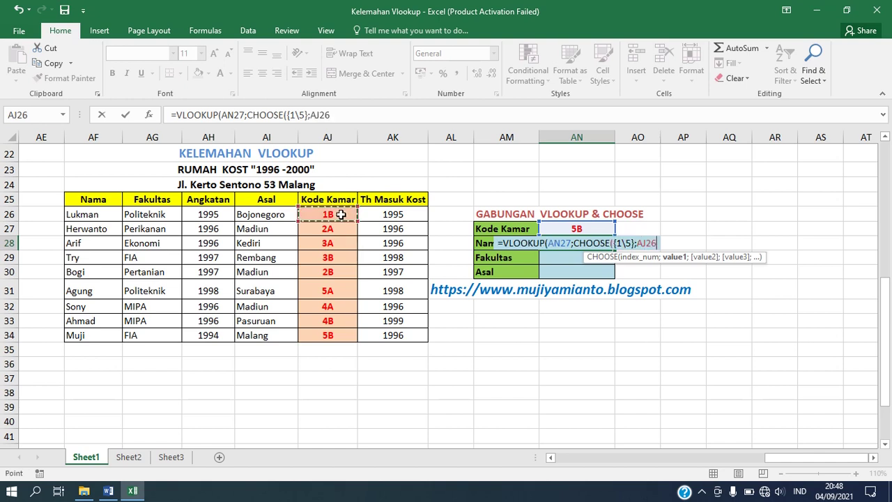
{"action": "left_click_drag", "start_coordinate": [341, 227], "coordinate": [342, 336]}
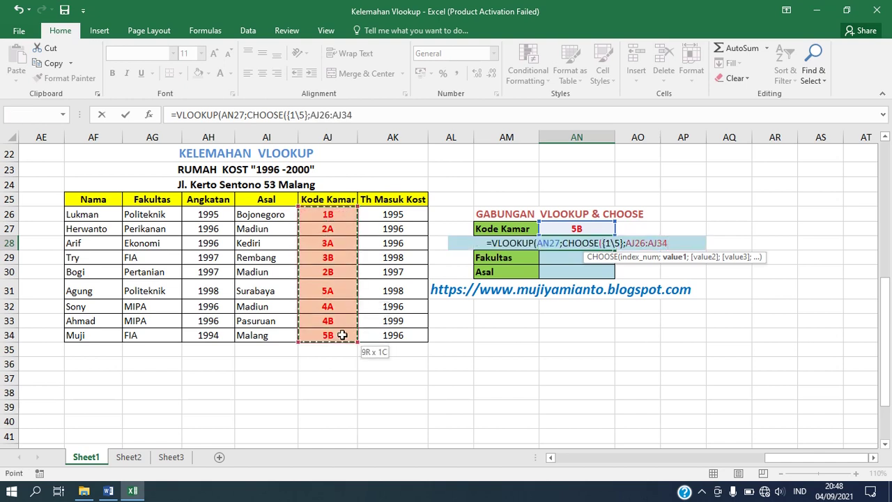
{"action": "type", "text": ";"}
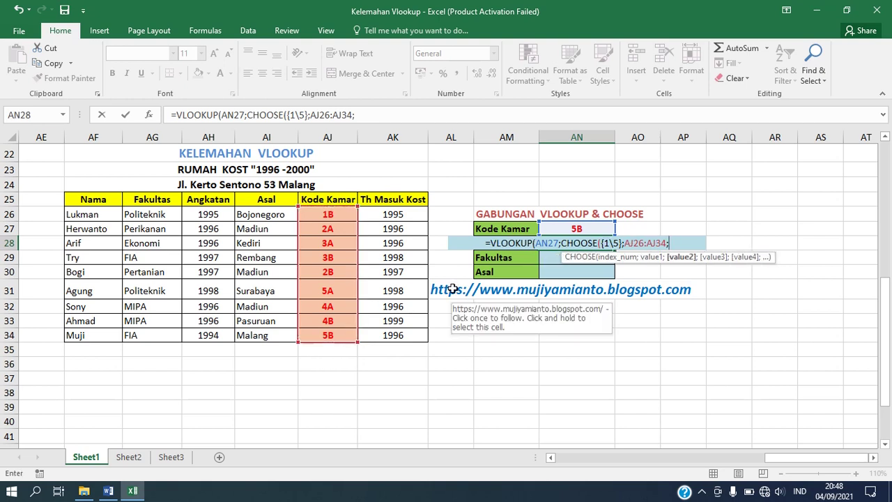
{"action": "left_click", "coordinate": [264, 217]}
{"action": "left_click_drag", "start_coordinate": [263, 218], "coordinate": [265, 335]}
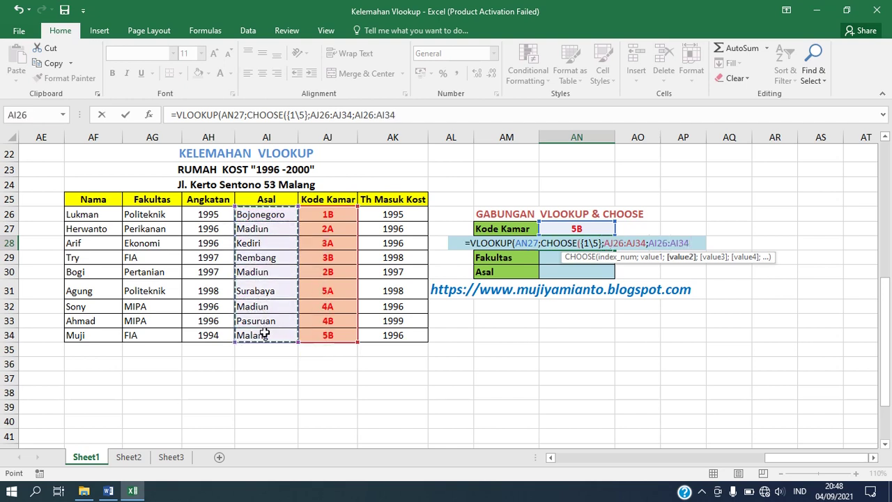
{"action": "type", "text": ";"}
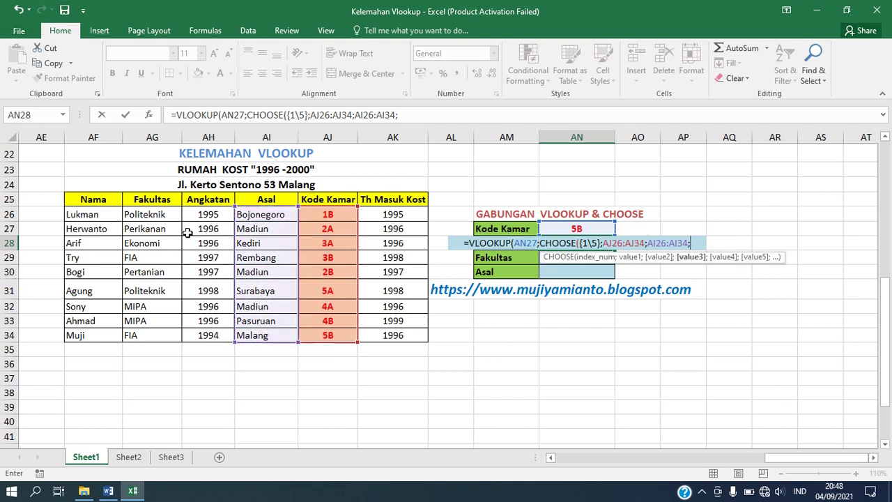
Step: Supply the Angkatan, Fakultas and Nama ranges AH26:AH34, AG26:AG34 and AF26:AF34 as the remaining CHOOSE values
{"action": "left_click", "coordinate": [209, 216]}
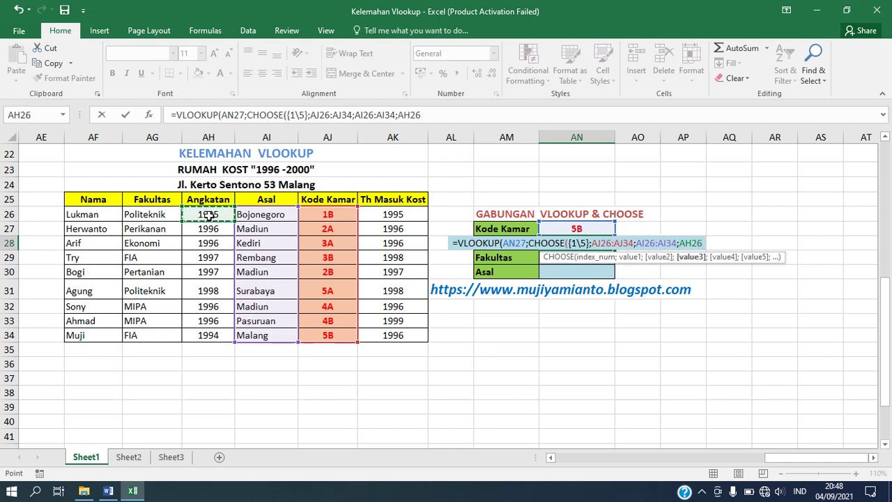
{"action": "left_click_drag", "start_coordinate": [209, 217], "coordinate": [203, 335]}
{"action": "type", "text": ";"}
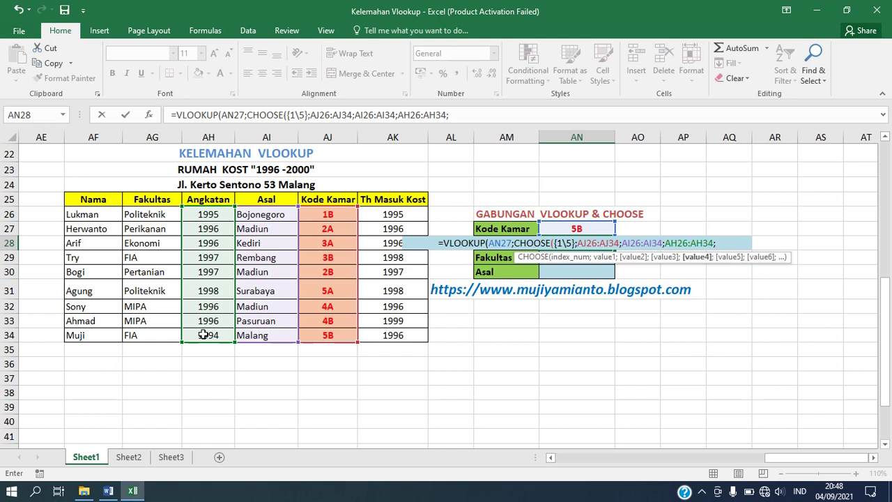
{"action": "left_click", "coordinate": [160, 216]}
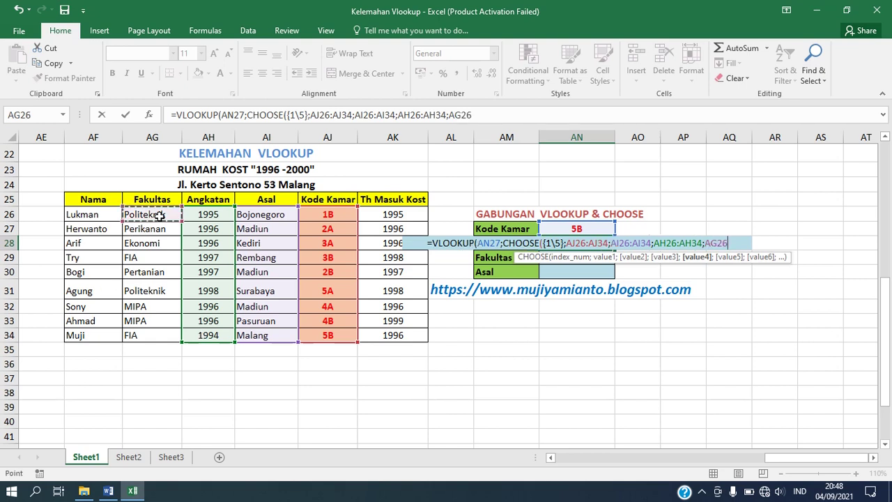
{"action": "left_click_drag", "start_coordinate": [160, 216], "coordinate": [150, 332]}
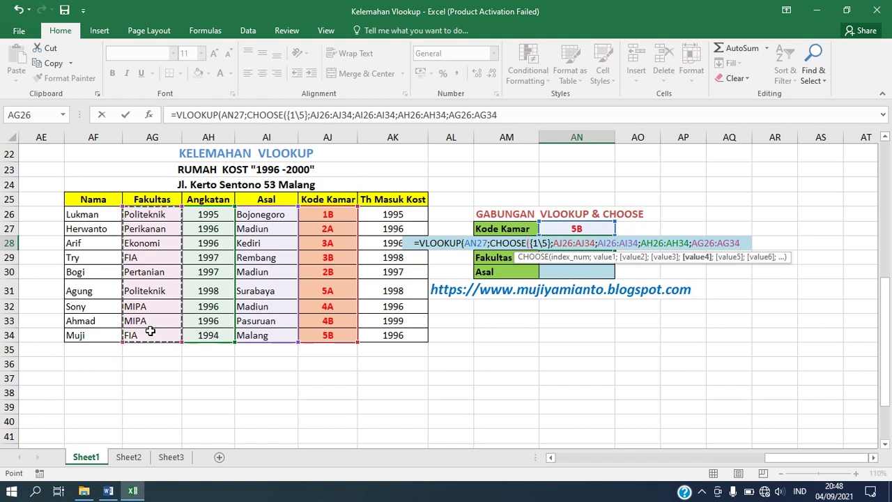
{"action": "type", "text": ";"}
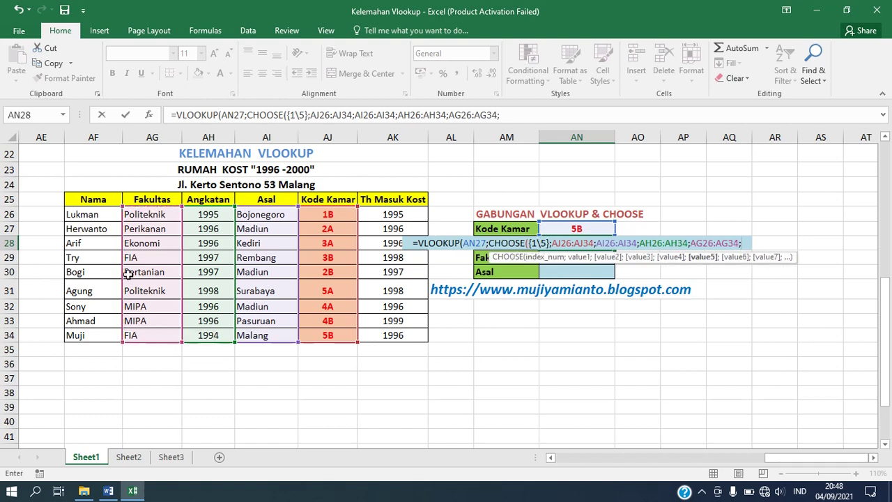
{"action": "left_click", "coordinate": [108, 216]}
{"action": "left_click_drag", "start_coordinate": [108, 216], "coordinate": [100, 340]}
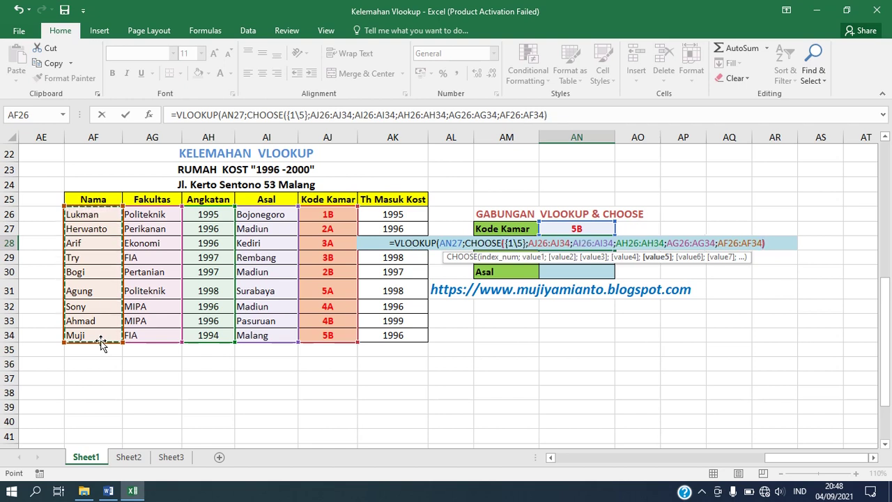
Step: Complete the AN28 formula with column index 2 and FALSE, and compare its result with the table row for room 5B
{"action": "type", "text": ");"}
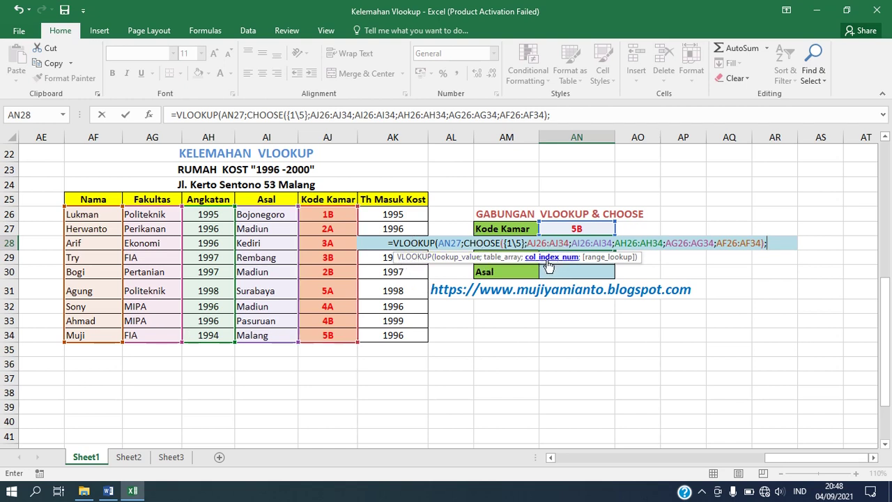
{"action": "type", "text": "2"}
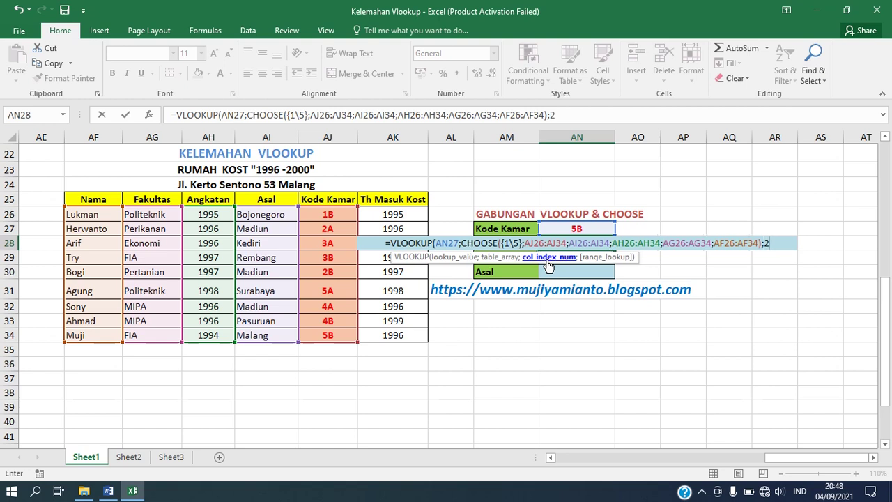
{"action": "type", "text": ";"}
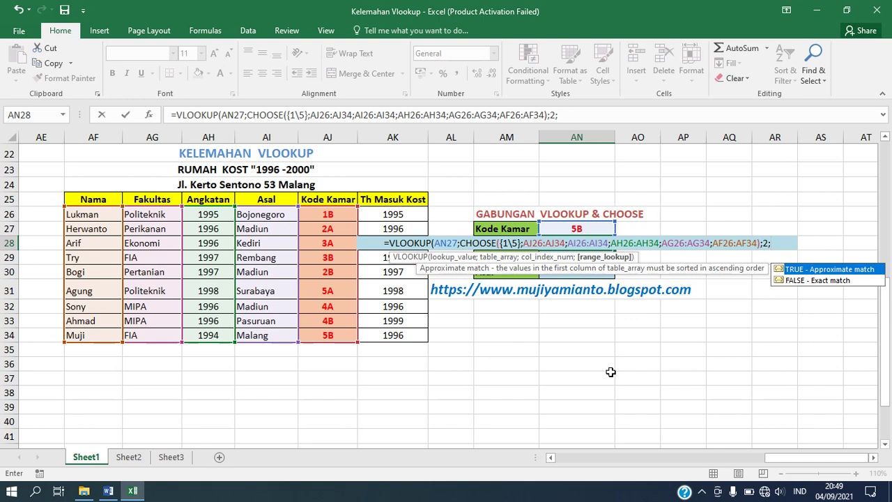
{"action": "type", "text": "FALSE"}
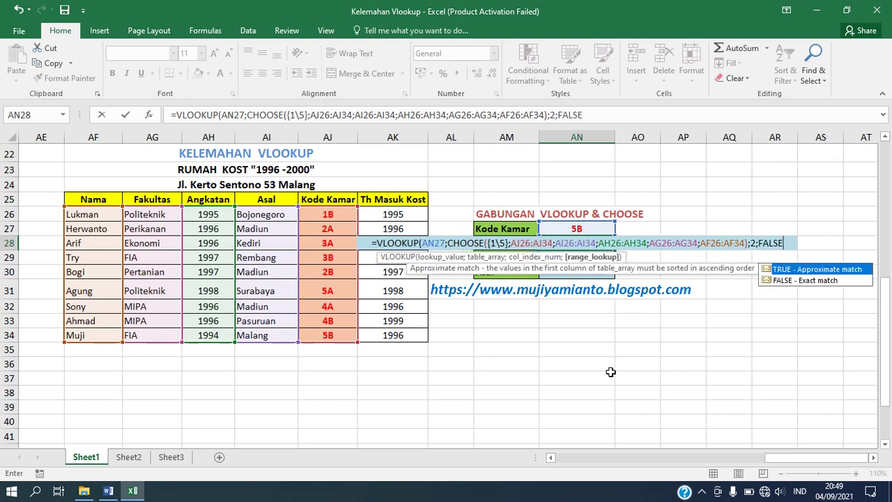
{"action": "type", "text": ")"}
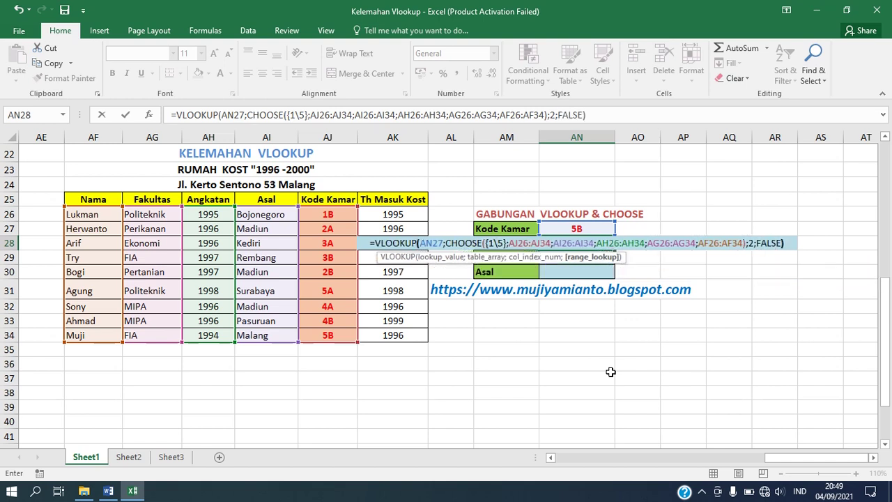
{"action": "key", "text": "Return"}
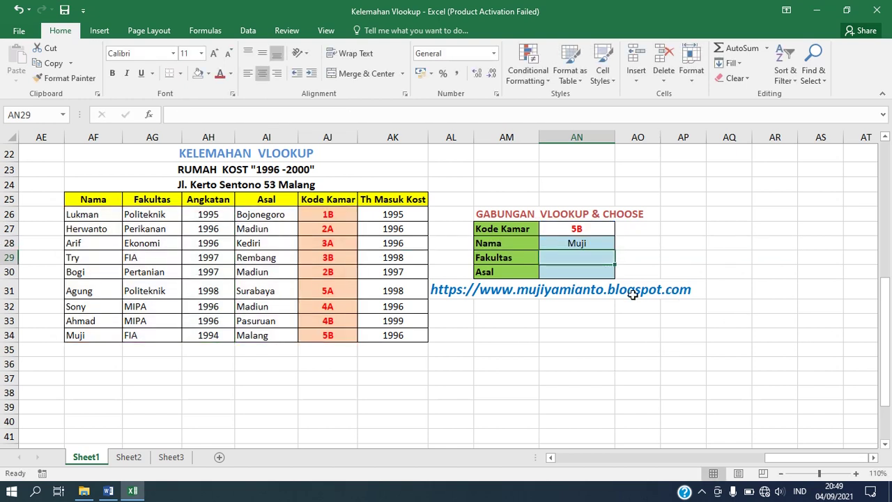
{"action": "left_click", "coordinate": [562, 244]}
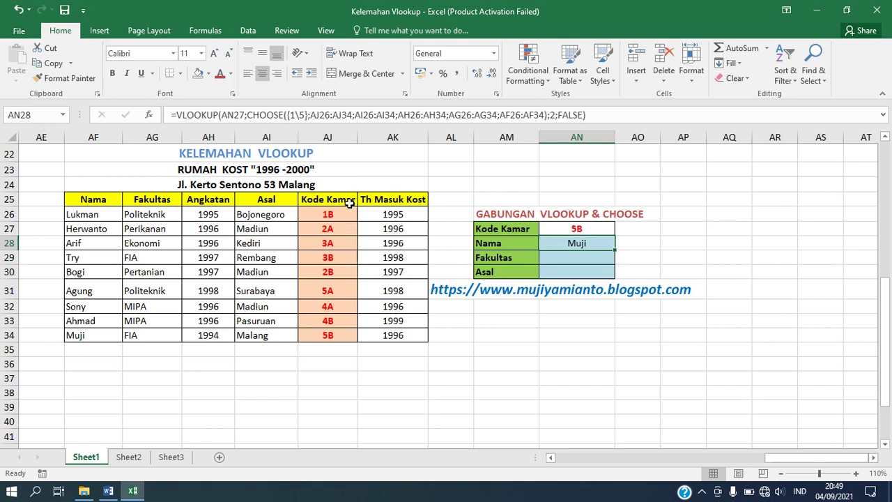
{"action": "left_click", "coordinate": [334, 338]}
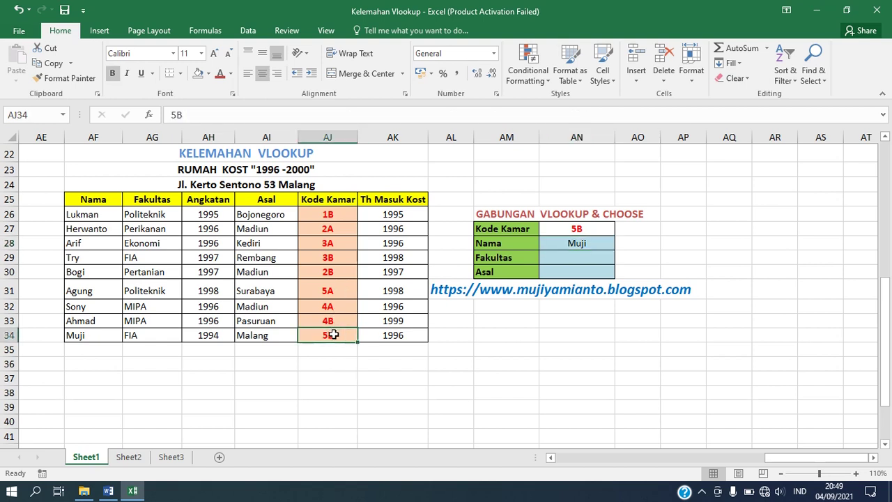
{"action": "left_click", "coordinate": [109, 337]}
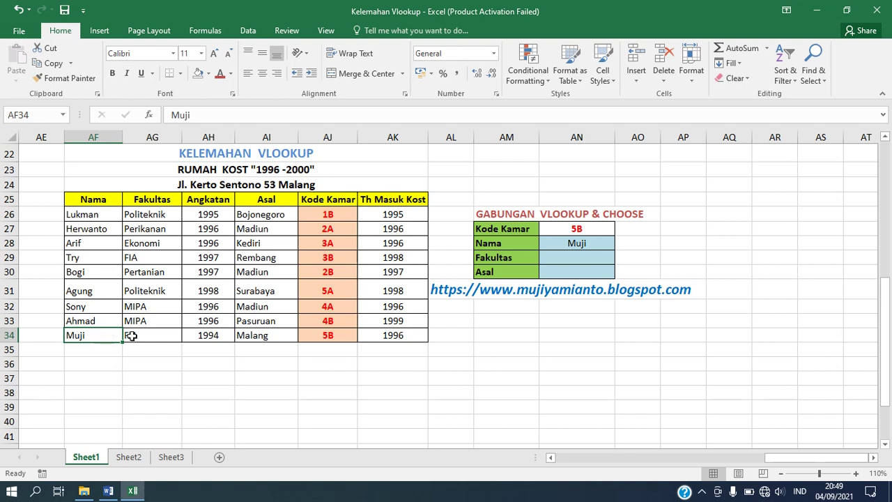
Step: Start a VLOOKUP formula in the Fakultas result cell AN29 with the room code in AN27 as the lookup value
{"action": "left_click", "coordinate": [508, 258]}
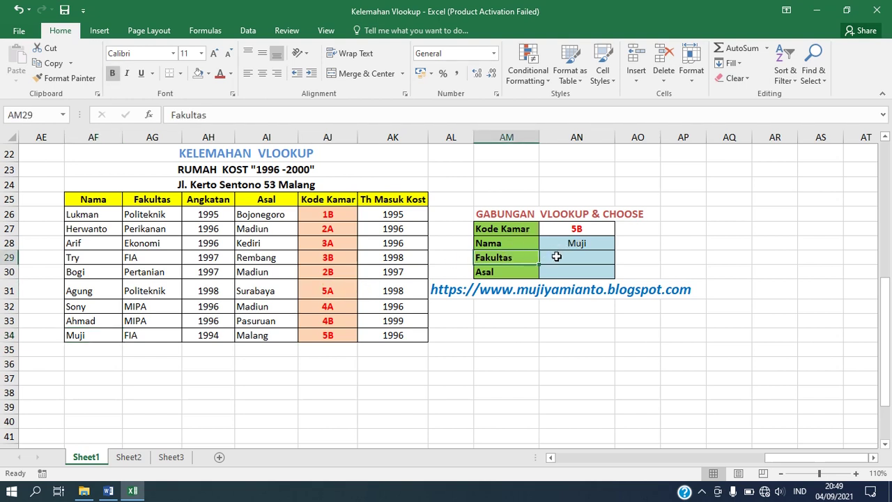
{"action": "left_click", "coordinate": [557, 258]}
{"action": "type", "text": "="}
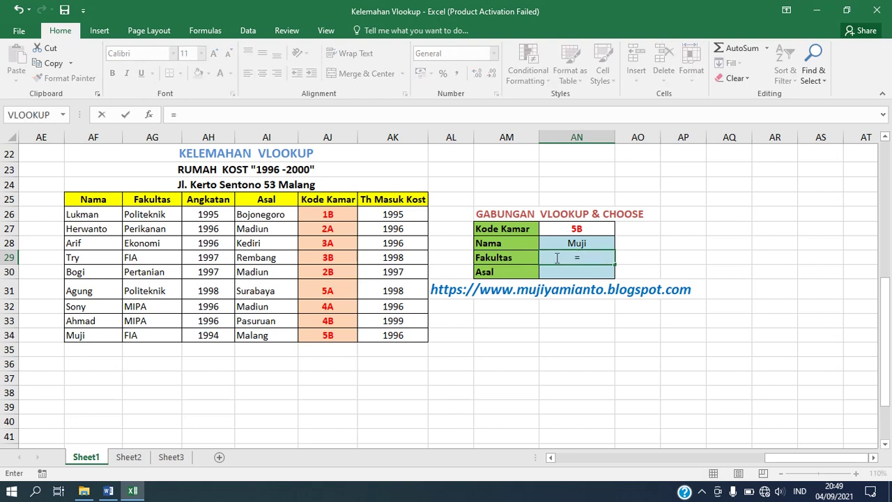
{"action": "type", "text": "VLOOKU"}
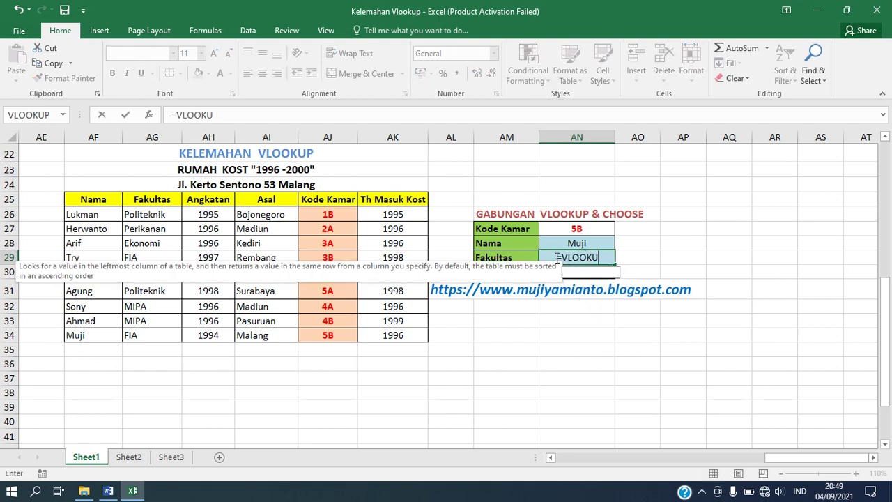
{"action": "type", "text": "P("}
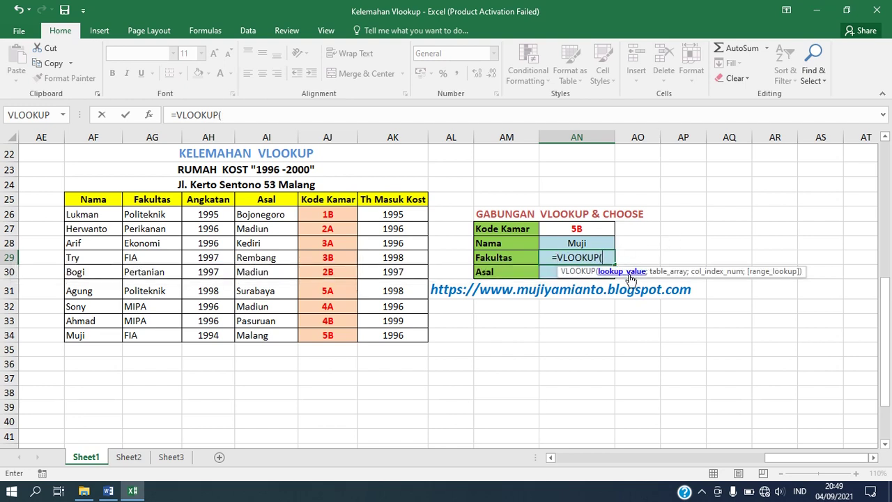
{"action": "left_click", "coordinate": [584, 228]}
{"action": "type", "text": ";"}
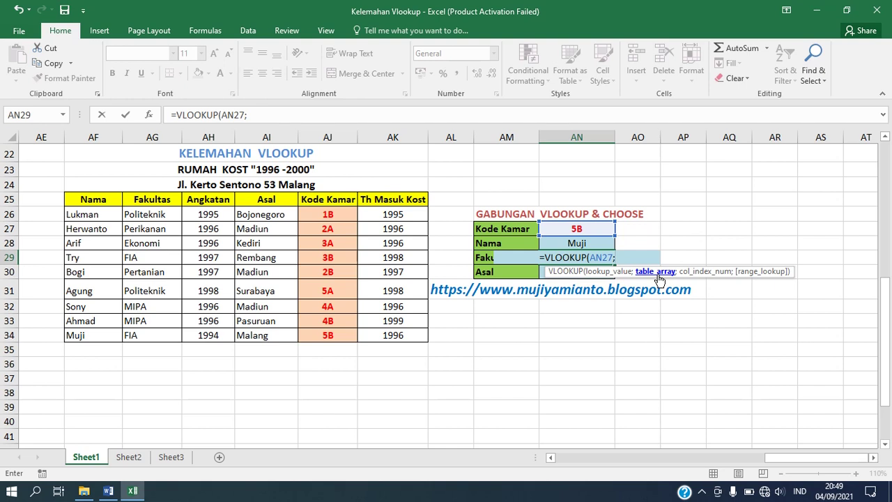
Step: Nest a CHOOSE function as the table array of the Fakultas lookup, with {1\4} as its index number
{"action": "type", "text": "C"}
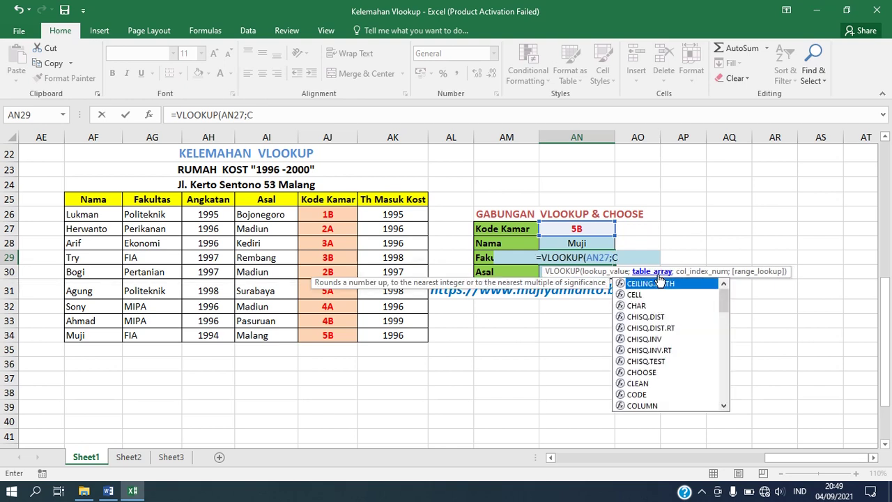
{"action": "type", "text": "HOOSE"}
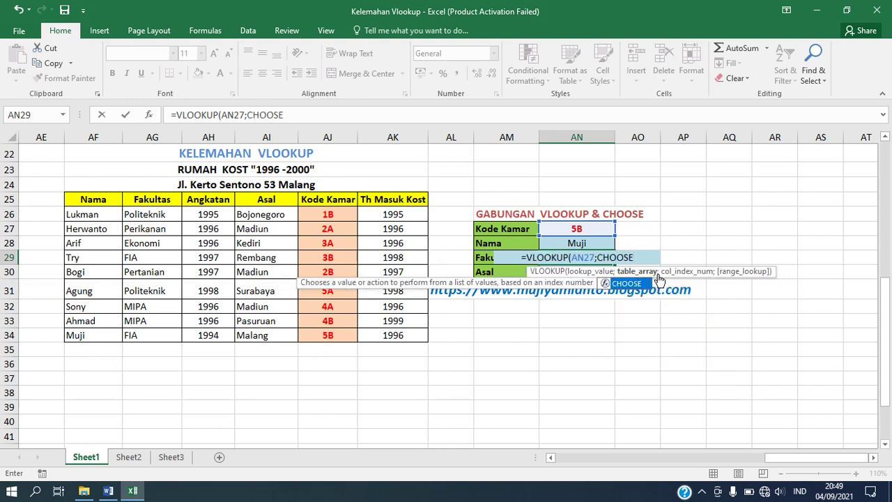
{"action": "type", "text": "("}
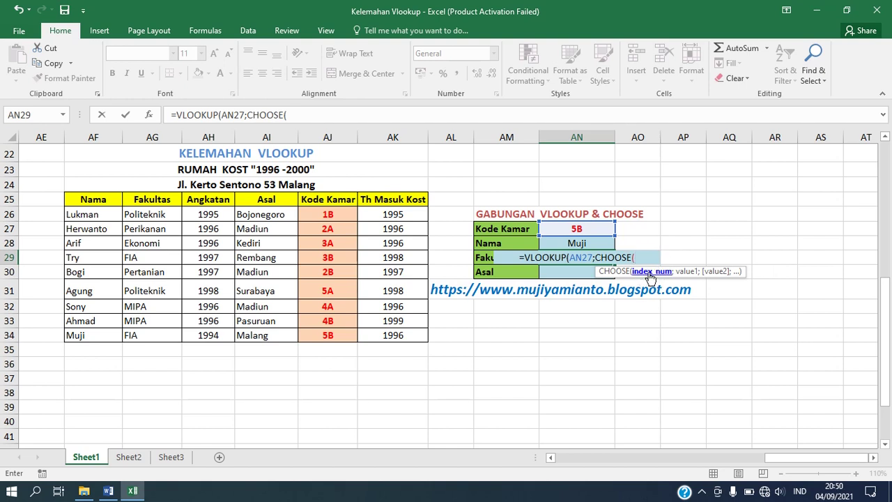
{"action": "type", "text": "1"}
{"action": "key", "text": "BackSpace"}
{"action": "type", "text": "{"}
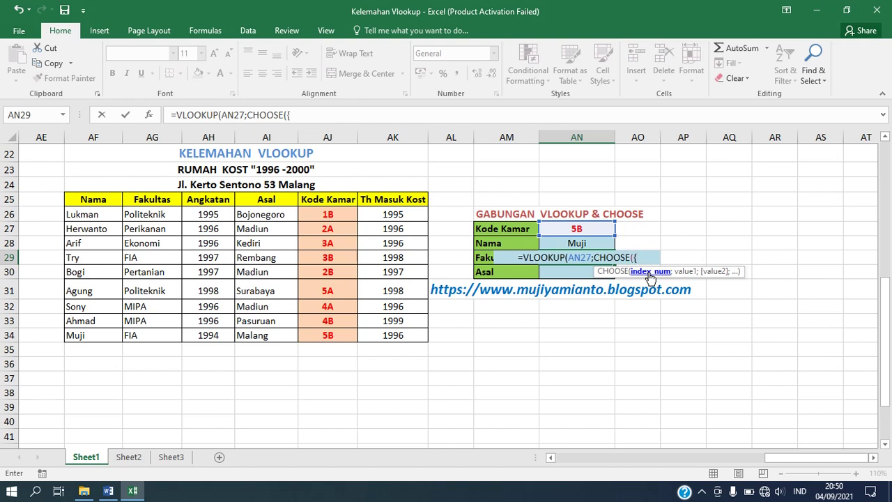
{"action": "type", "text": "1\\"}
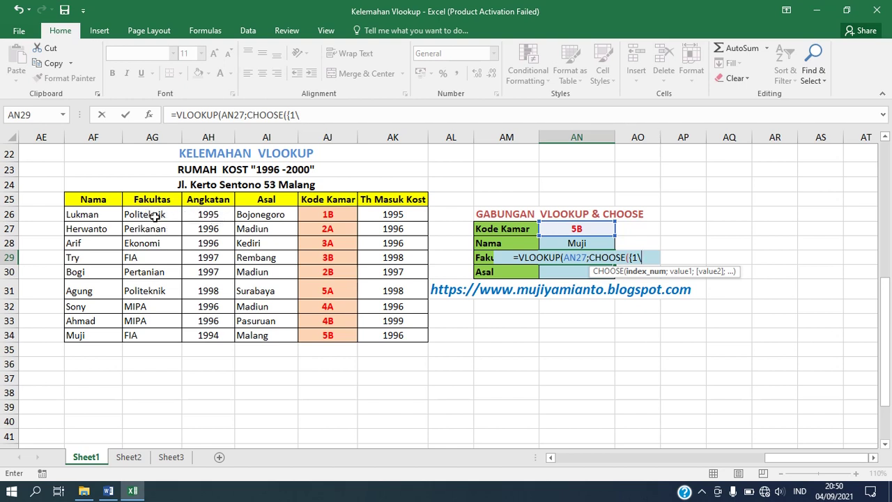
{"action": "type", "text": "4"}
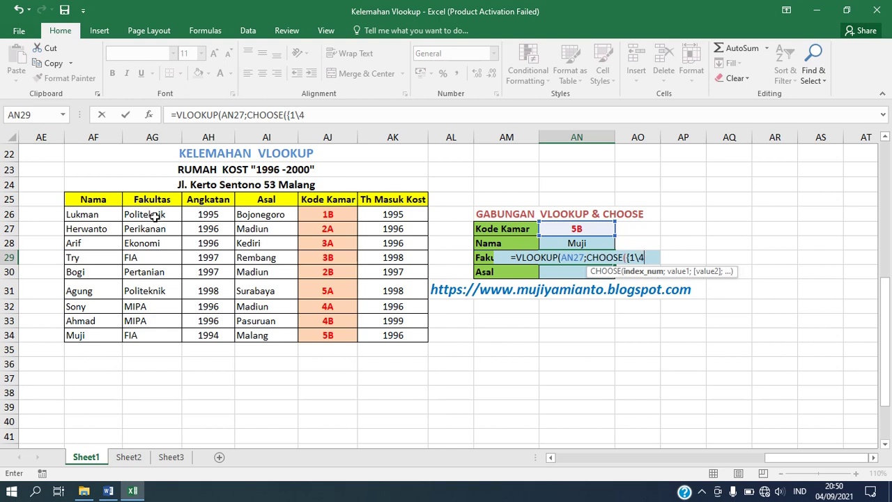
{"action": "type", "text": "}"}
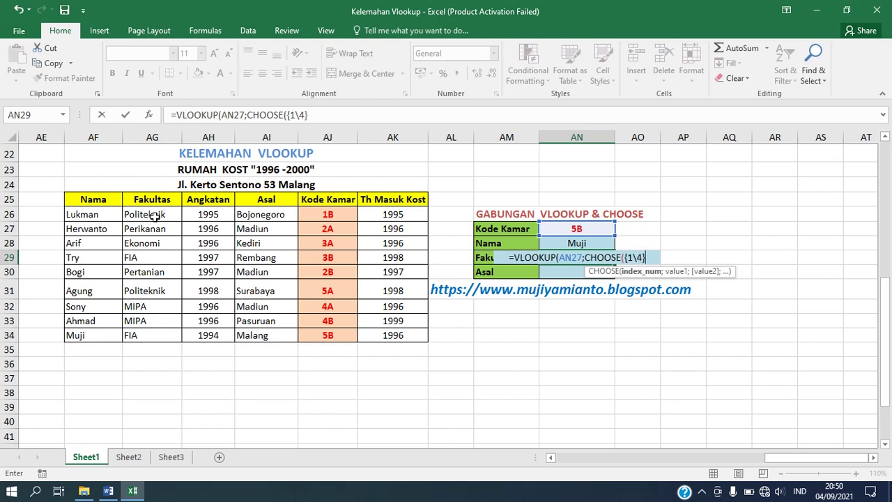
{"action": "type", "text": ";"}
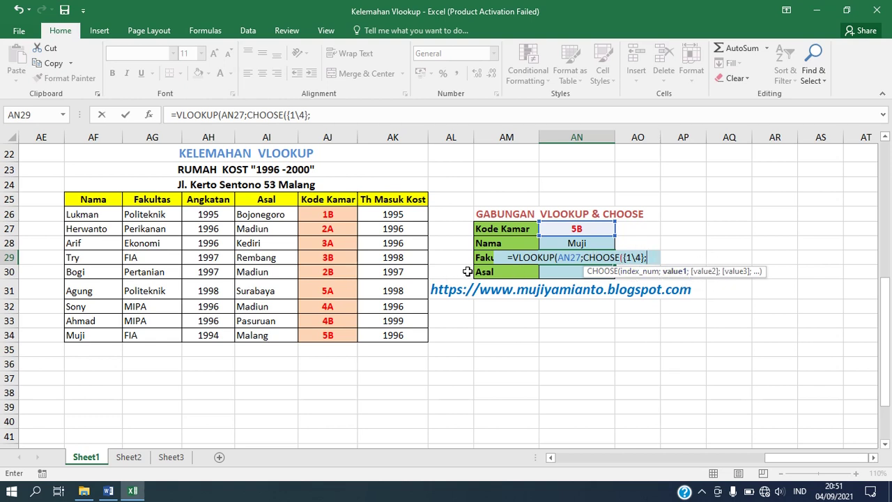
Step: Supply the Kode Kamar range AJ26:AJ34 and the Asal range AI26:AI34 as the first two CHOOSE values in AN29
{"action": "left_click", "coordinate": [332, 214]}
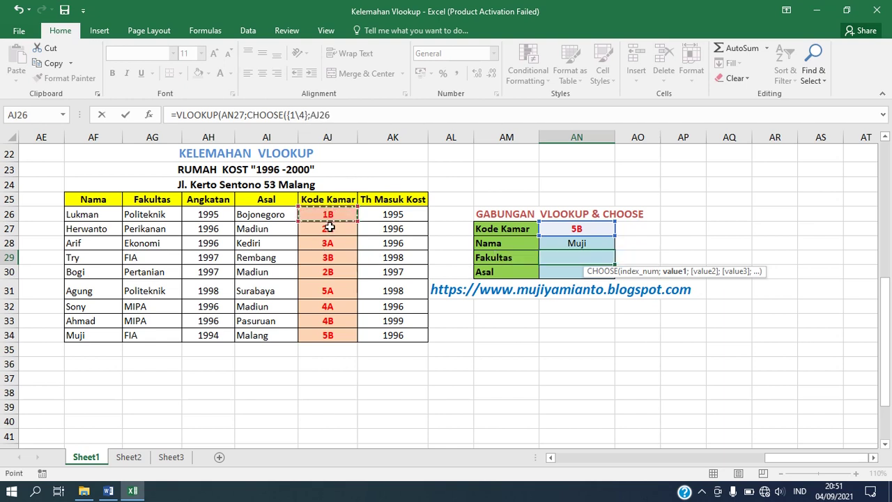
{"action": "left_click_drag", "start_coordinate": [329, 228], "coordinate": [334, 337]}
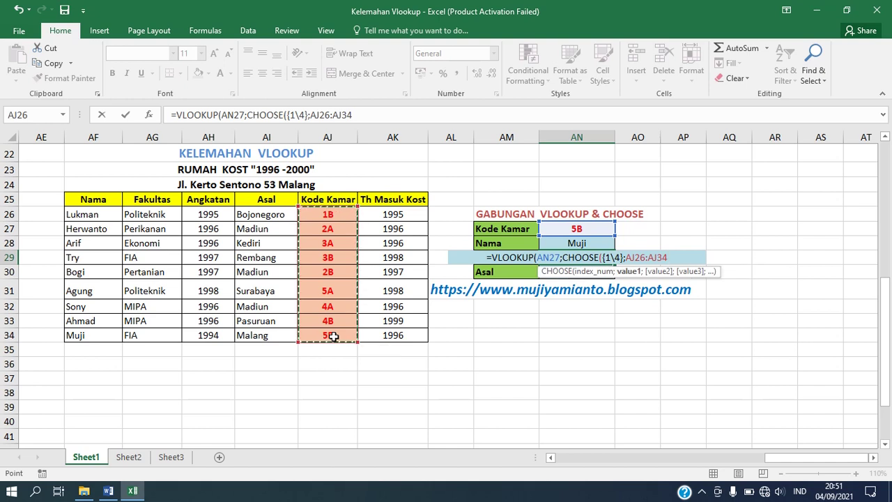
{"action": "type", "text": ";"}
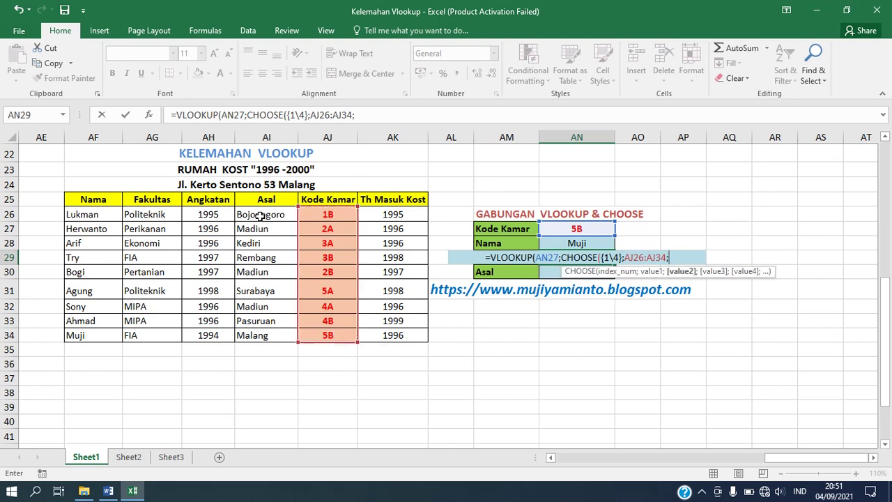
{"action": "left_click_drag", "start_coordinate": [259, 217], "coordinate": [264, 333]}
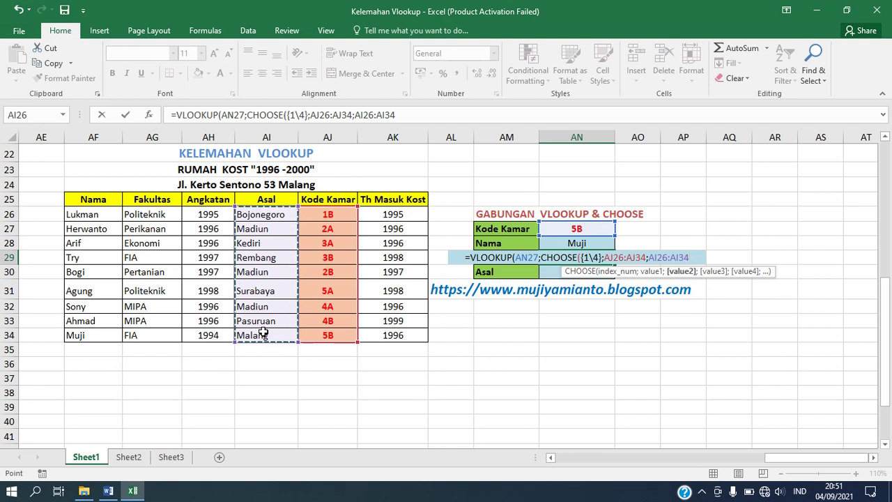
{"action": "type", "text": ";"}
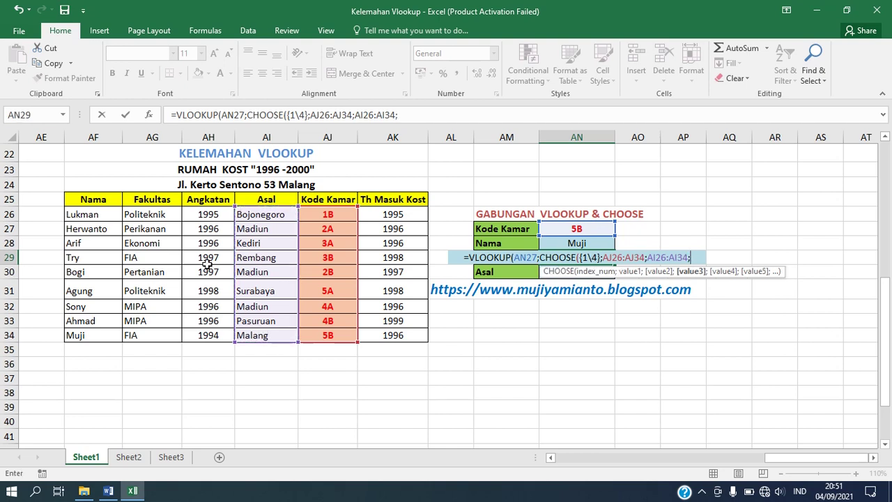
Step: Supply the Angkatan, Fakultas and Nama ranges AH26:AH34, AG26:AG34 and AF26:AF34 as the remaining CHOOSE values in AN29
{"action": "left_click_drag", "start_coordinate": [212, 212], "coordinate": [209, 335]}
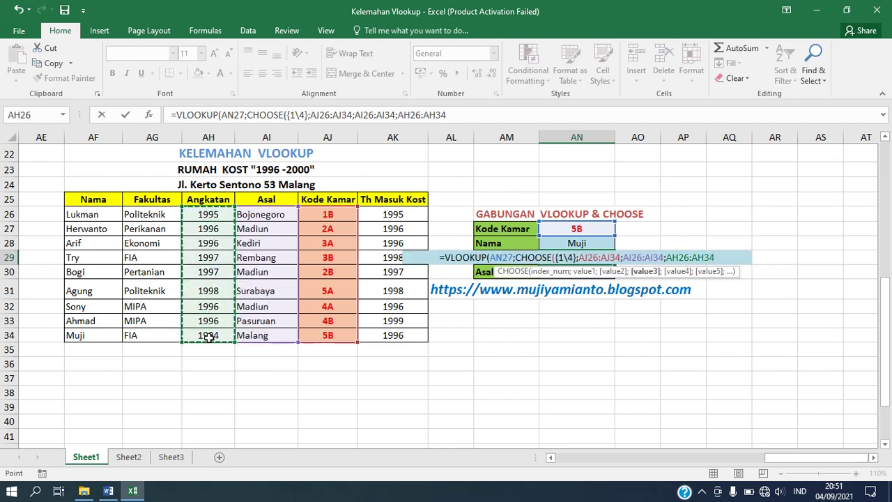
{"action": "type", "text": ";"}
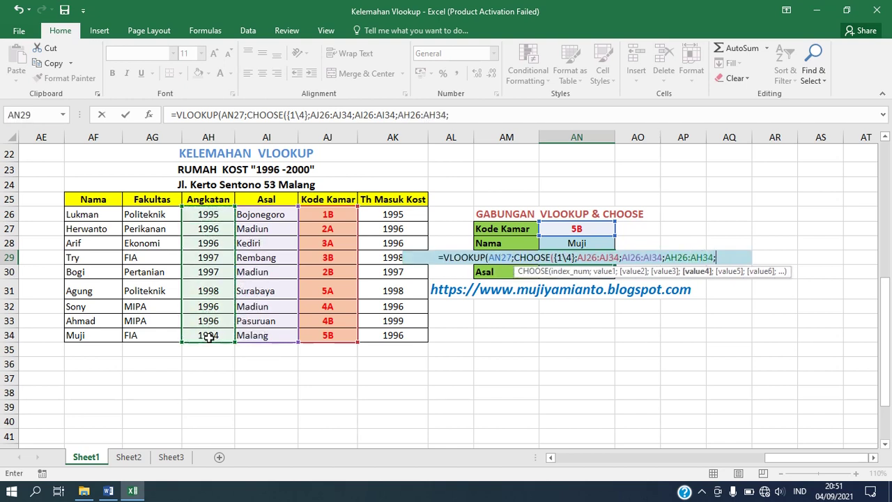
{"action": "left_click", "coordinate": [165, 216]}
{"action": "left_click_drag", "start_coordinate": [166, 216], "coordinate": [159, 336]}
{"action": "type", "text": ";"}
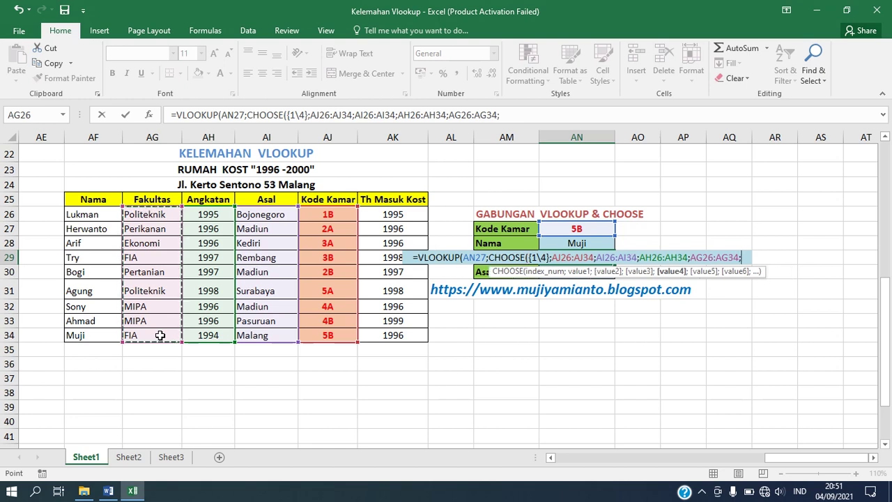
{"action": "left_click", "coordinate": [101, 215]}
{"action": "left_click_drag", "start_coordinate": [101, 215], "coordinate": [94, 341]}
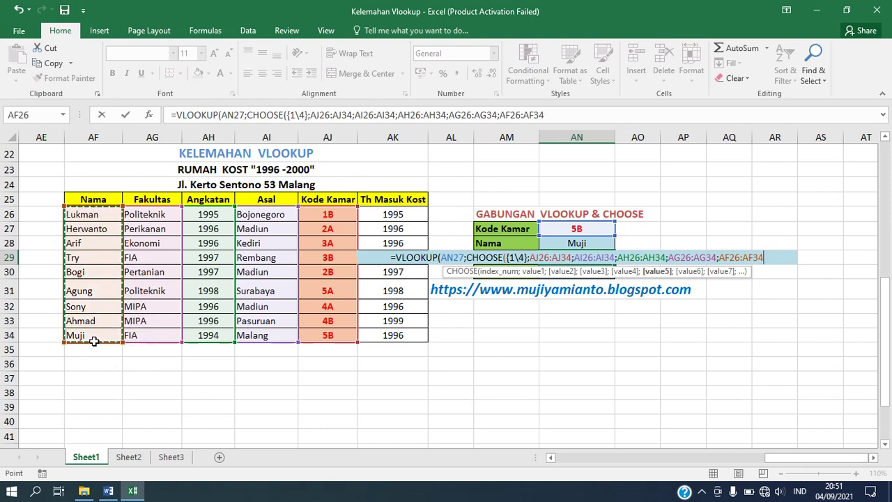
Step: Complete the Fakultas lookup in AN29 with column index 2 and FALSE for an exact match, and check it against the 5B row
{"action": "type", "text": ");"}
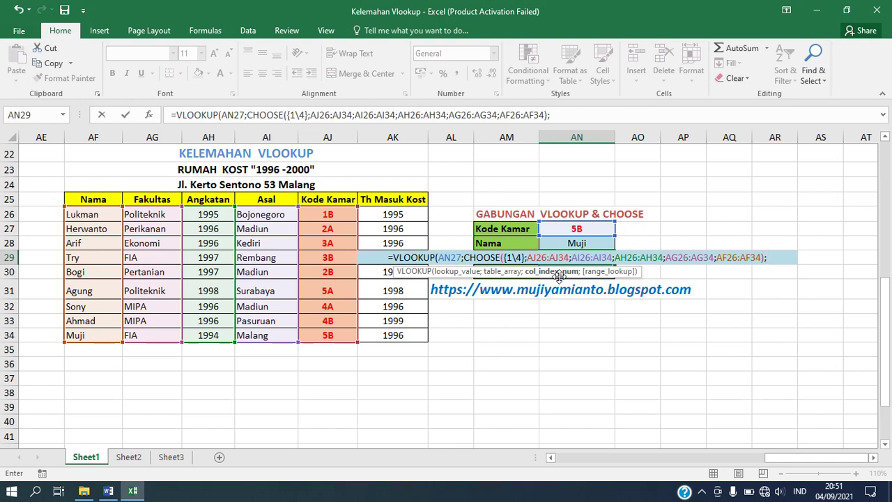
{"action": "type", "text": "2"}
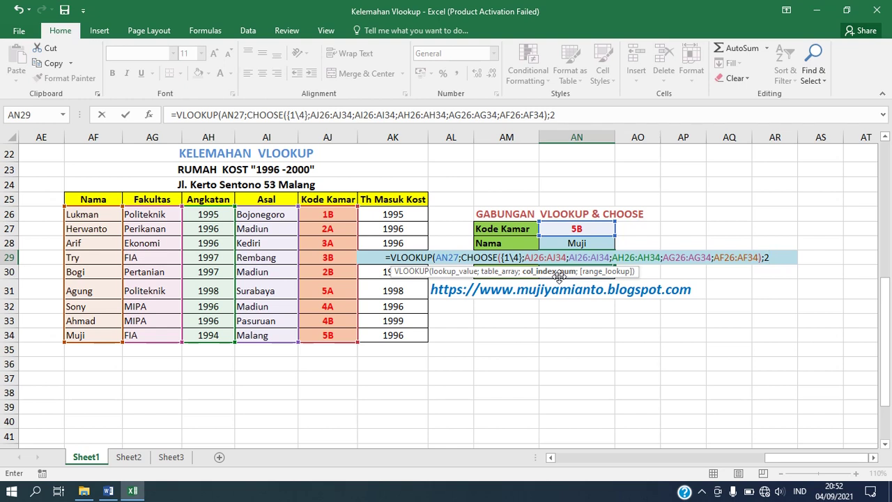
{"action": "type", "text": ";"}
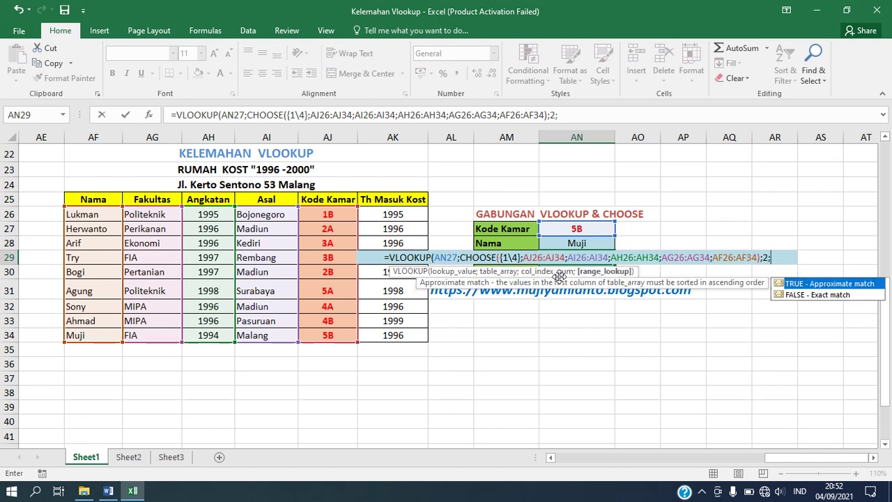
{"action": "type", "text": "FALSE"}
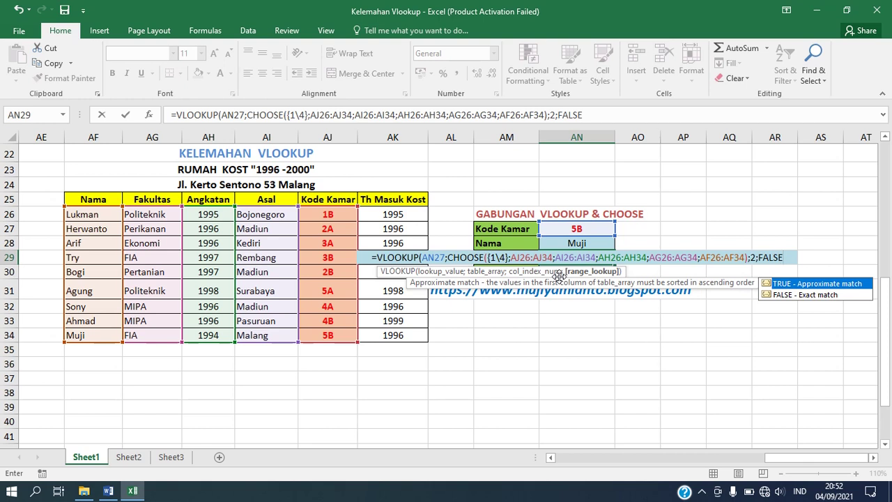
{"action": "type", "text": ")"}
{"action": "key", "text": "Return"}
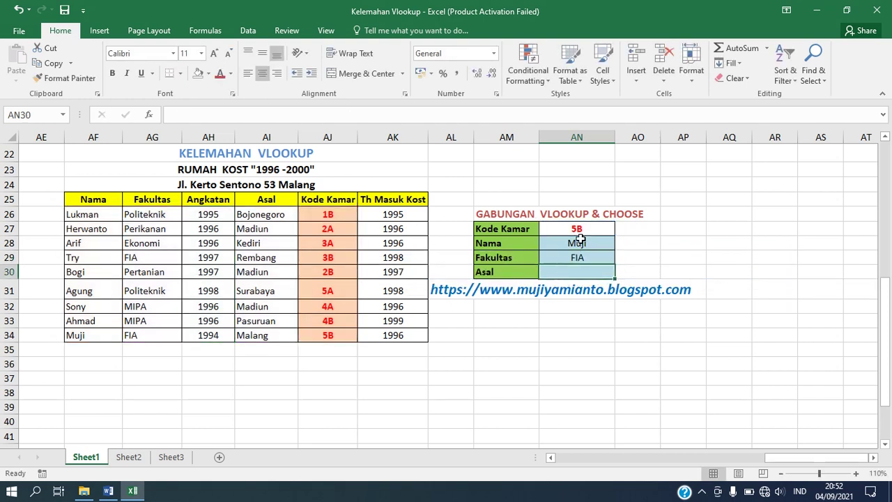
{"action": "left_click", "coordinate": [100, 336]}
{"action": "left_click", "coordinate": [140, 336]}
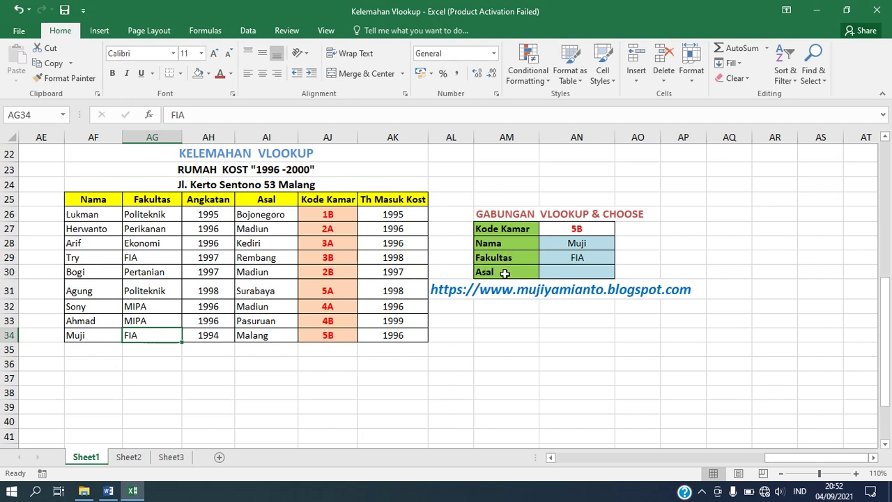
Step: Start a VLOOKUP formula in the Asal result cell AN30 with the room code in AN27 as the lookup value
{"action": "left_click", "coordinate": [582, 272]}
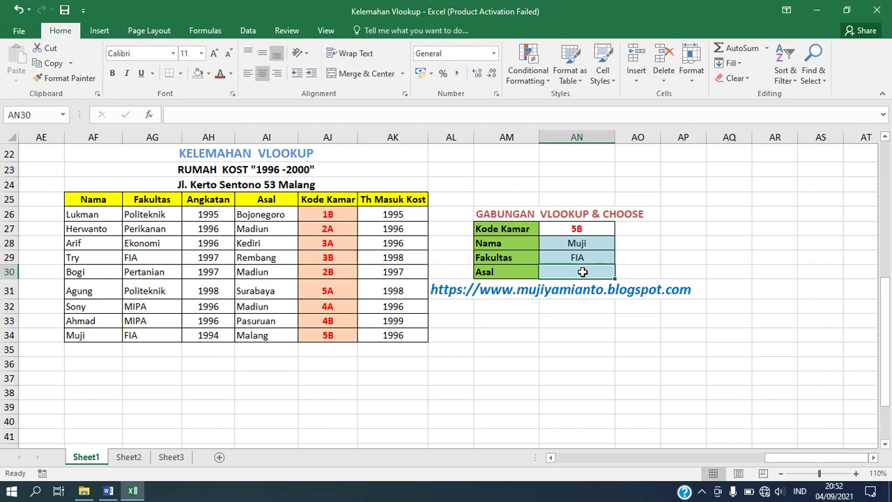
{"action": "type", "text": "="}
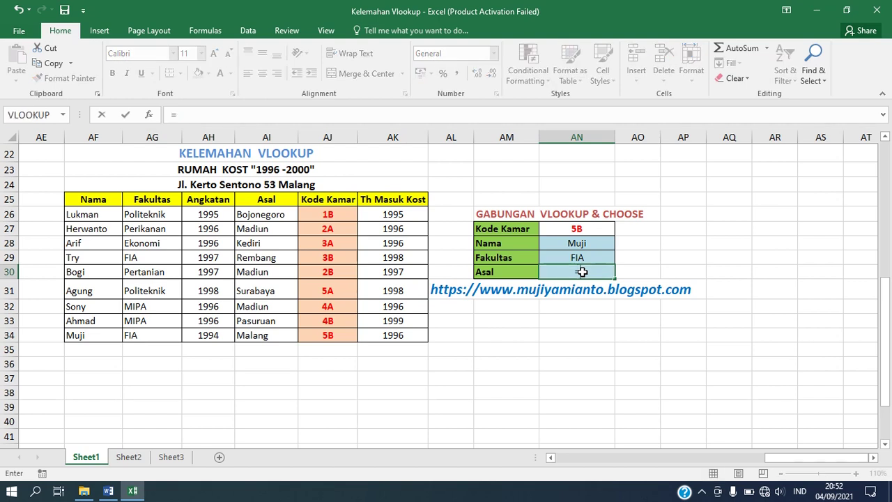
{"action": "type", "text": "VL"}
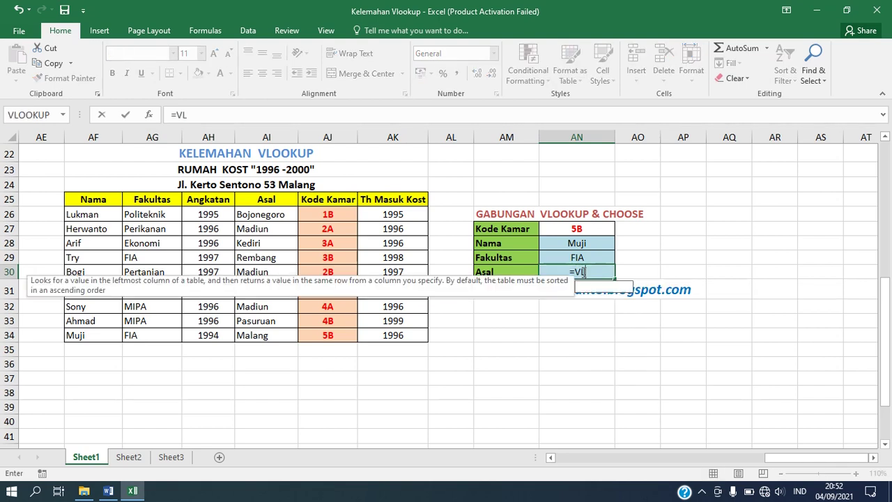
{"action": "type", "text": "OOKUP("}
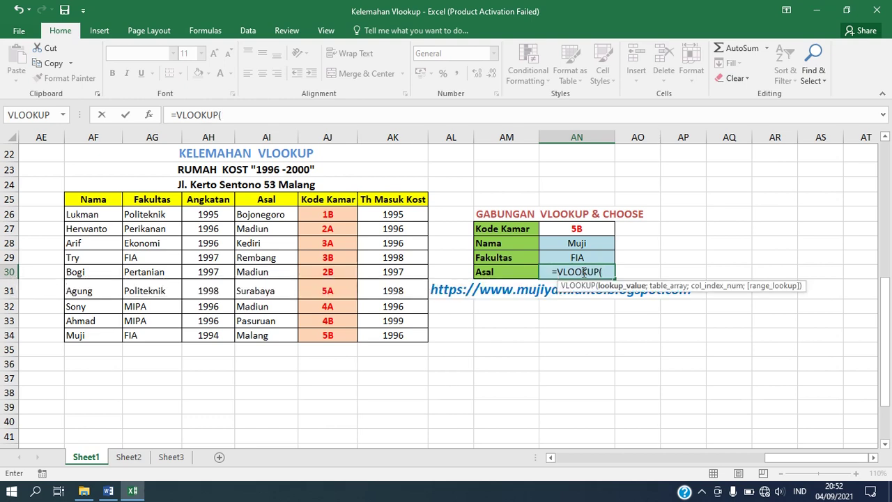
{"action": "left_click", "coordinate": [586, 229]}
{"action": "type", "text": ";"}
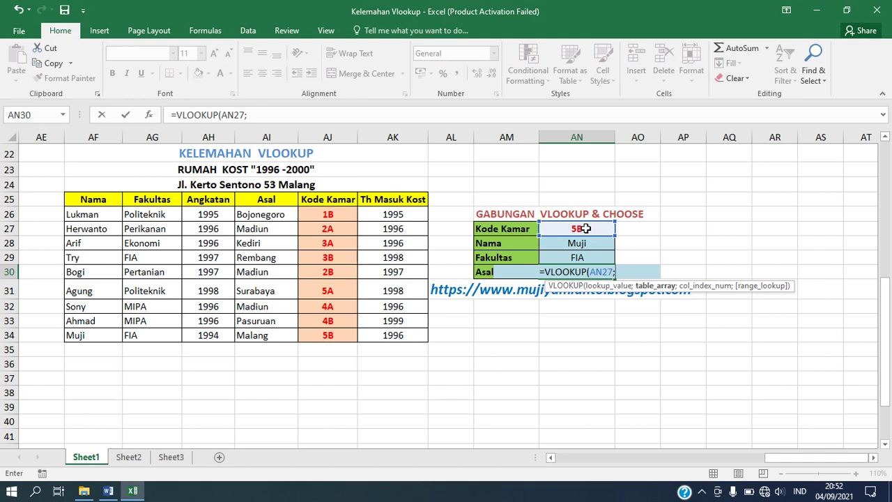
Step: Nest a CHOOSE function as the table array of the Asal lookup, with {1\2} as its index number
{"action": "type", "text": "CH"}
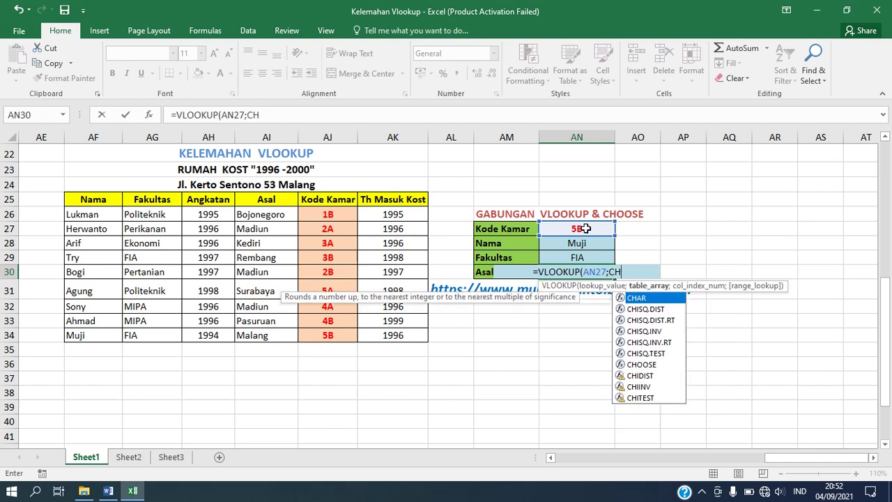
{"action": "type", "text": "OOSE({"}
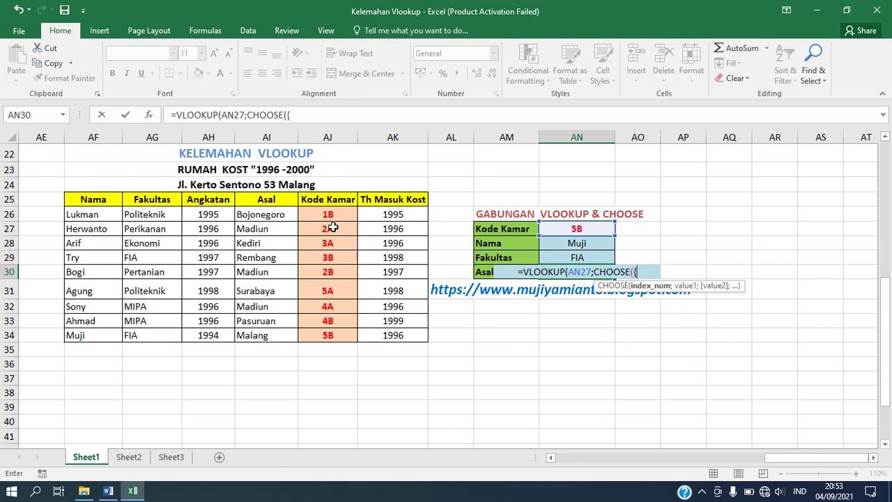
{"action": "type", "text": "1"}
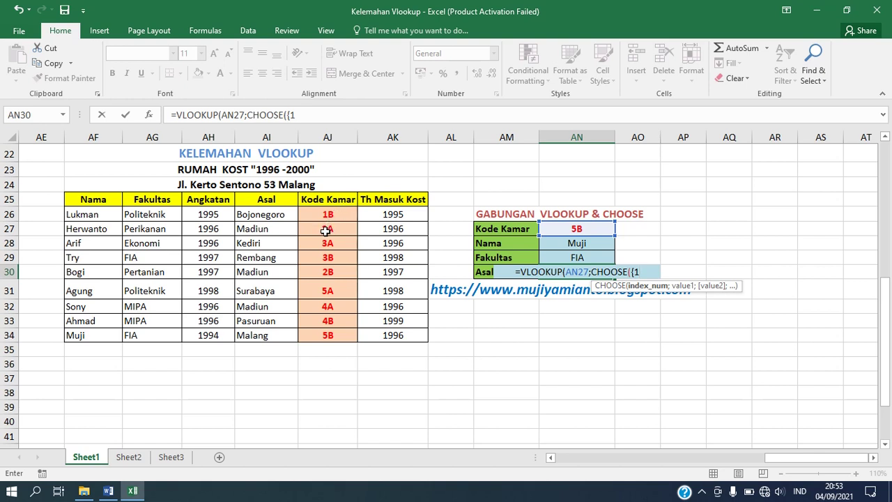
{"action": "type", "text": "\\"}
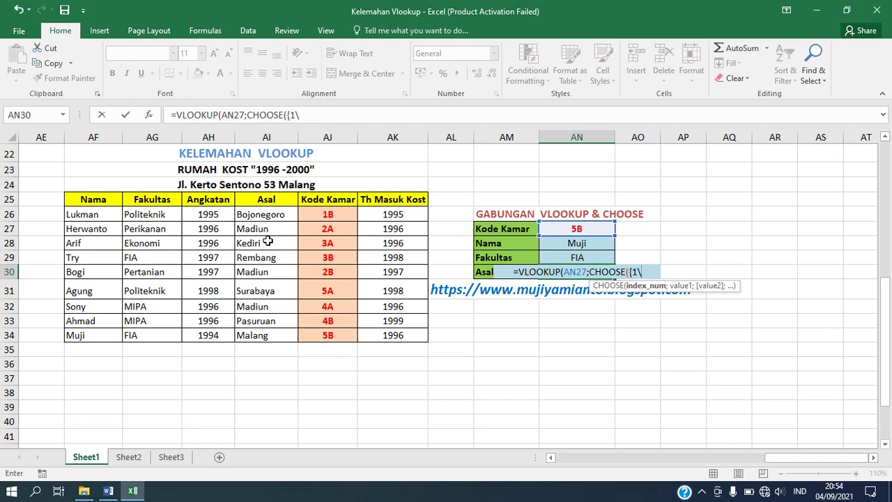
{"action": "type", "text": "2"}
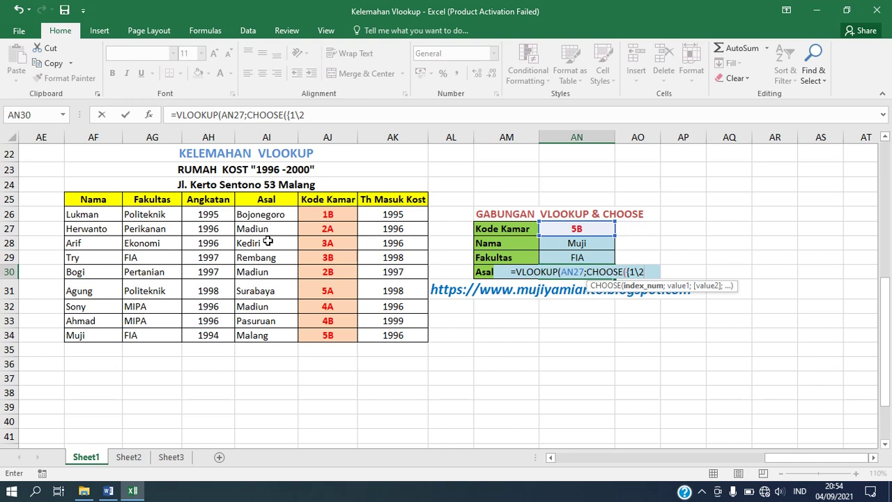
{"action": "type", "text": "}"}
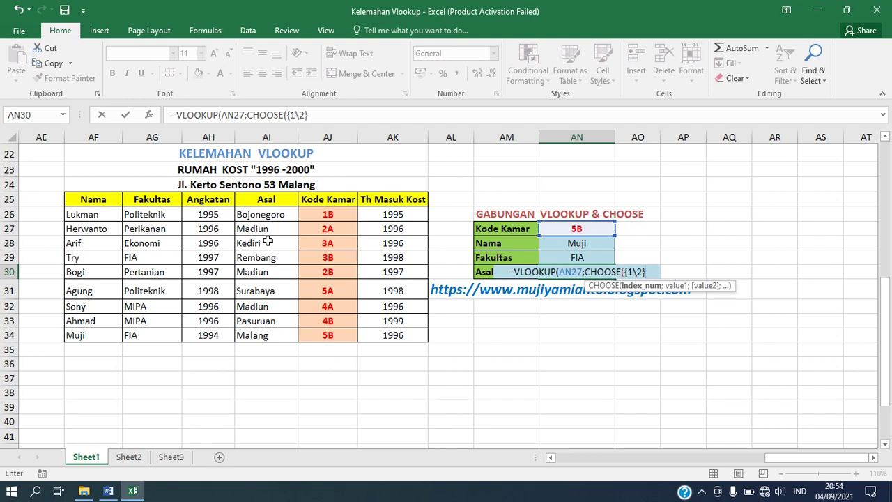
{"action": "type", "text": ";"}
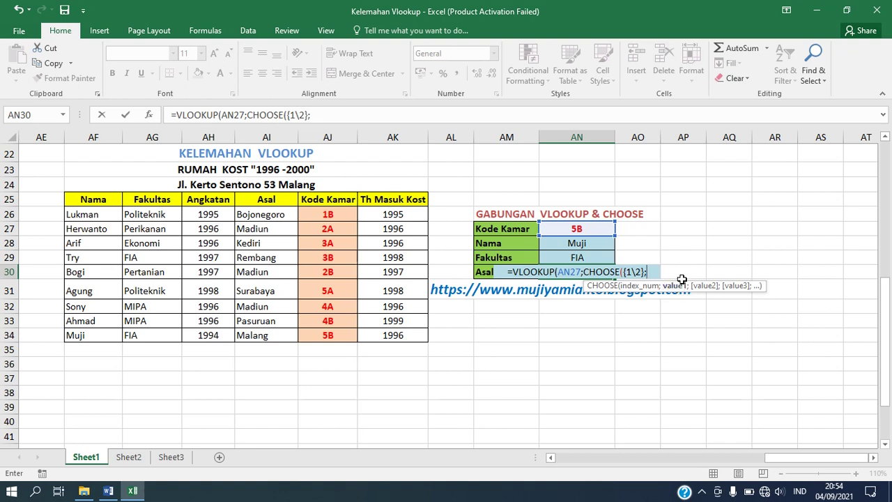
Step: Supply the Kode Kamar range AJ26:AJ34 and the Asal range AI26:AI34 as the CHOOSE values in AN30
{"action": "left_click", "coordinate": [329, 216]}
{"action": "left_click_drag", "start_coordinate": [329, 216], "coordinate": [329, 339]}
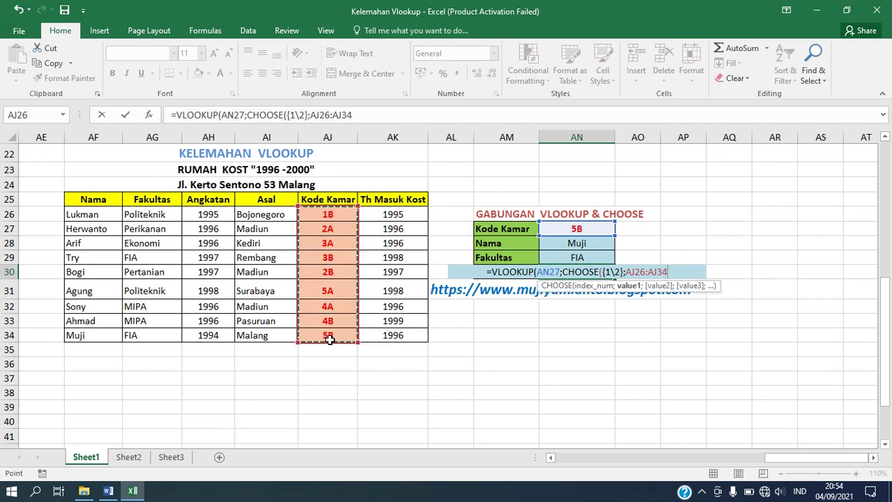
{"action": "type", "text": ";"}
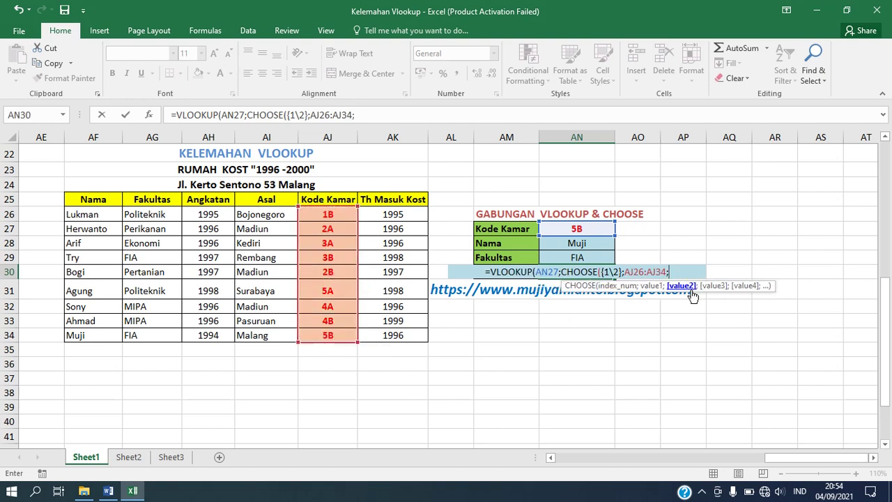
{"action": "left_click", "coordinate": [282, 212]}
{"action": "left_click_drag", "start_coordinate": [282, 212], "coordinate": [282, 246]}
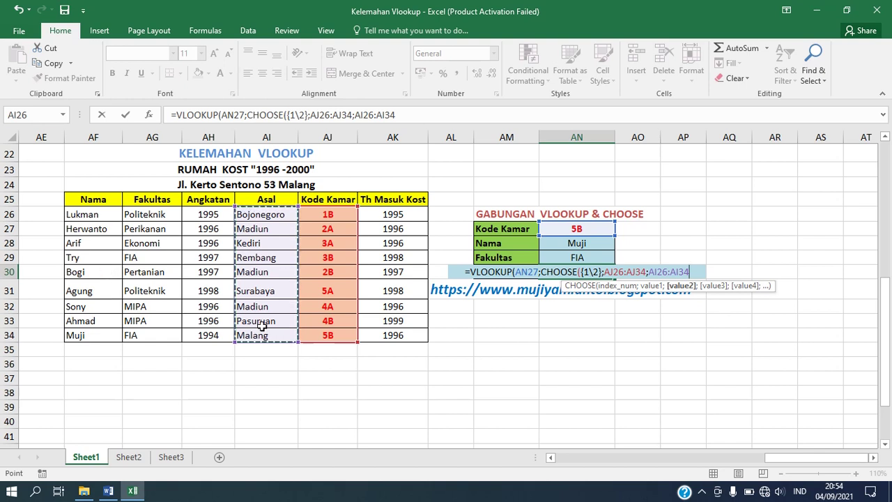
Step: Close the CHOOSE function and complete the Asal lookup in AN30 with column index 2 and FALSE for an exact match
{"action": "type", "text": ")"}
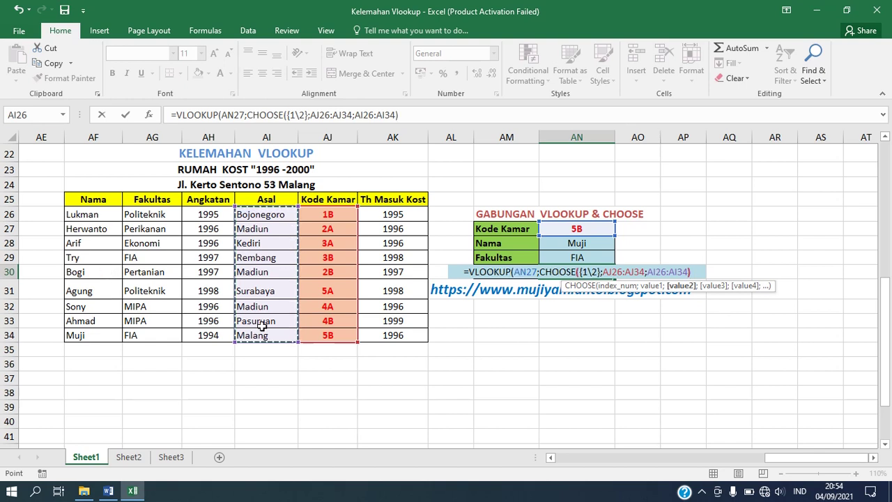
{"action": "type", "text": ";"}
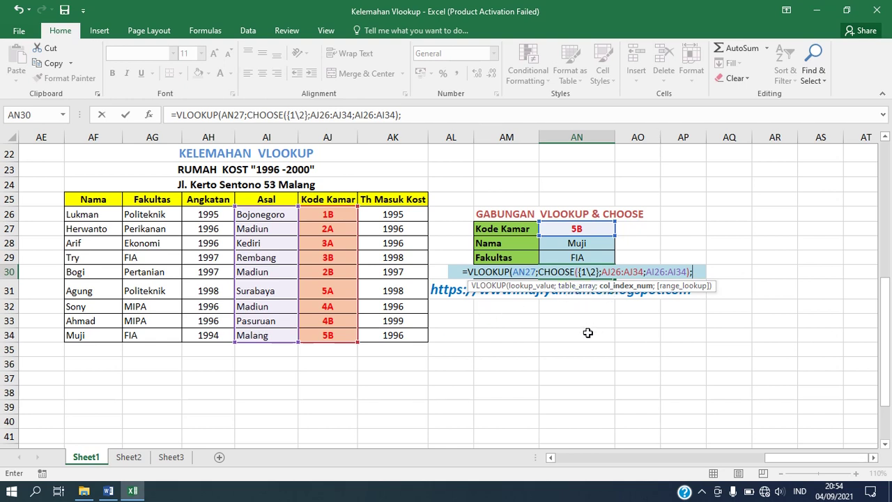
{"action": "type", "text": "2;"}
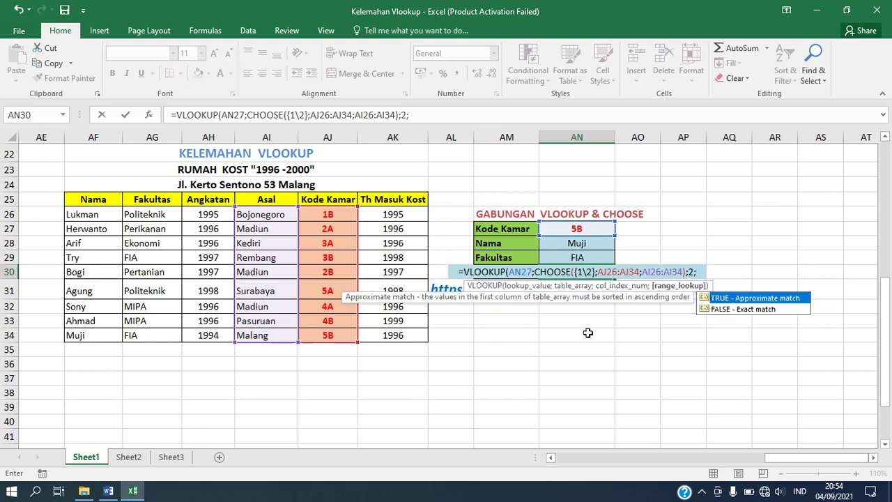
{"action": "type", "text": "FALSE"}
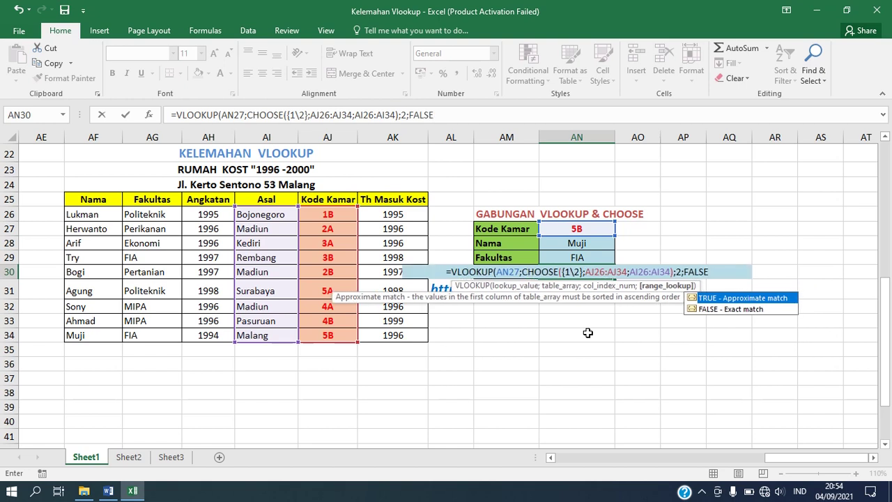
{"action": "type", "text": ")"}
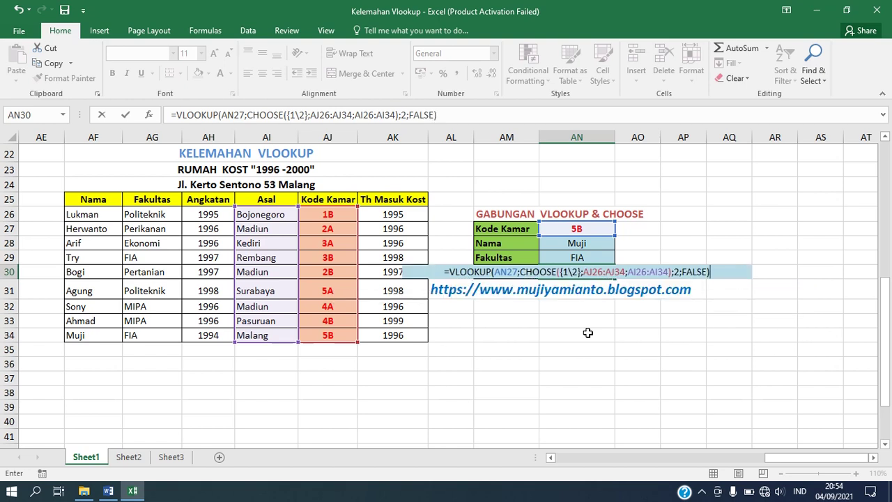
{"action": "key", "text": "Return"}
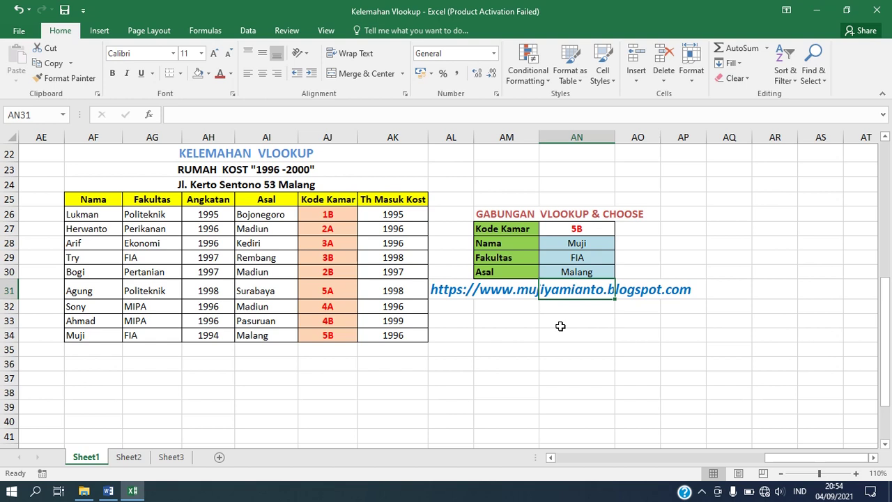
Step: Compare the lookup form's results with the Nama, Fakultas and Asal cells in the table row for room code 5B
{"action": "left_click", "coordinate": [511, 271]}
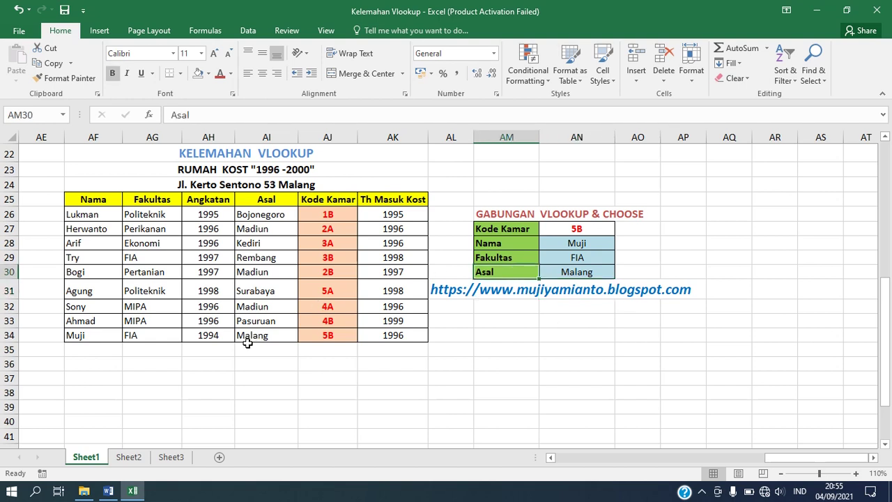
{"action": "left_click", "coordinate": [81, 335]}
{"action": "left_click", "coordinate": [128, 335]}
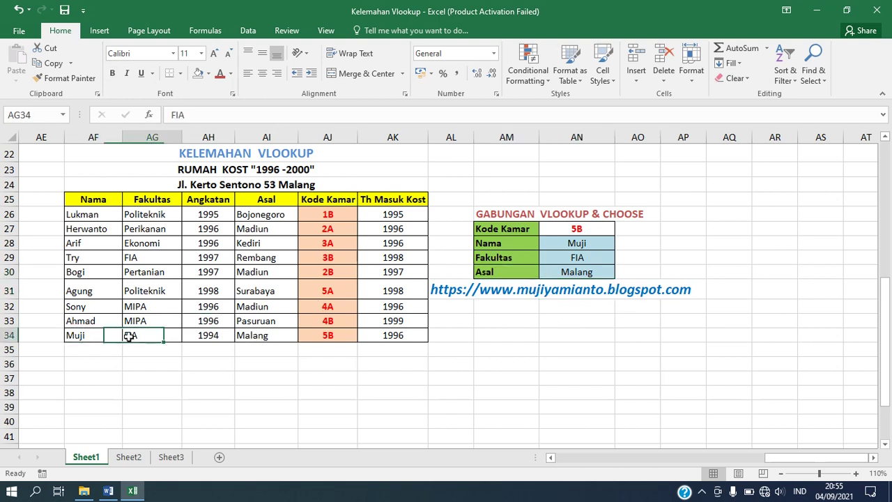
{"action": "left_click", "coordinate": [261, 334]}
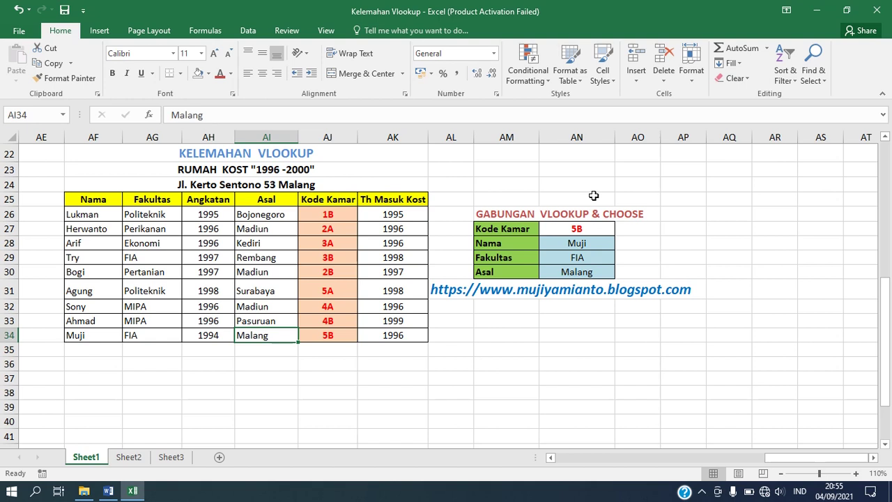
{"action": "left_click", "coordinate": [521, 322]}
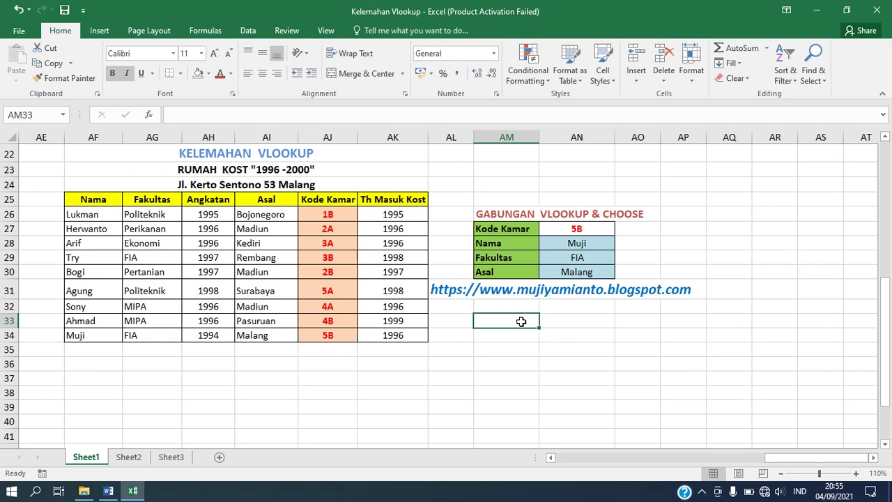
{"action": "left_click", "coordinate": [291, 157]}
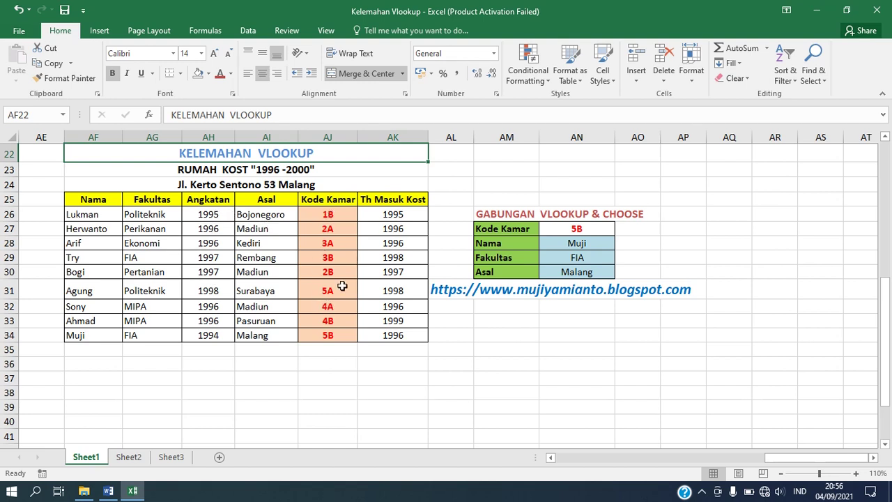
Step: Start a plain VLOOKUP formula in blank cell AH37 with the form's Kode Kamar cell AN27 as lookup value
{"action": "left_click", "coordinate": [223, 378]}
{"action": "type", "text": "="}
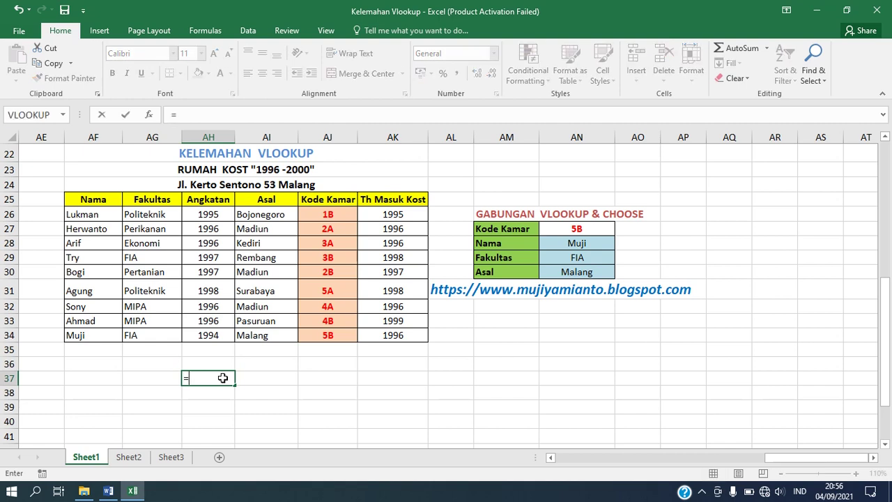
{"action": "type", "text": "VLOO"}
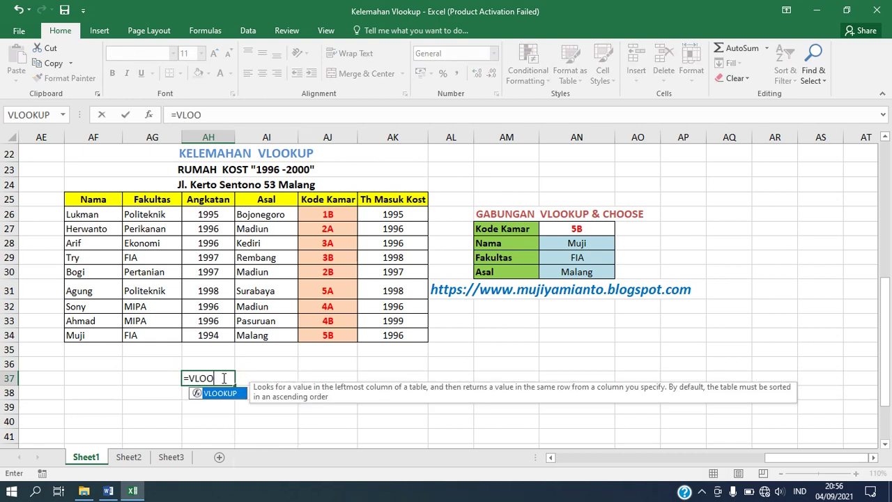
{"action": "type", "text": "KUP("}
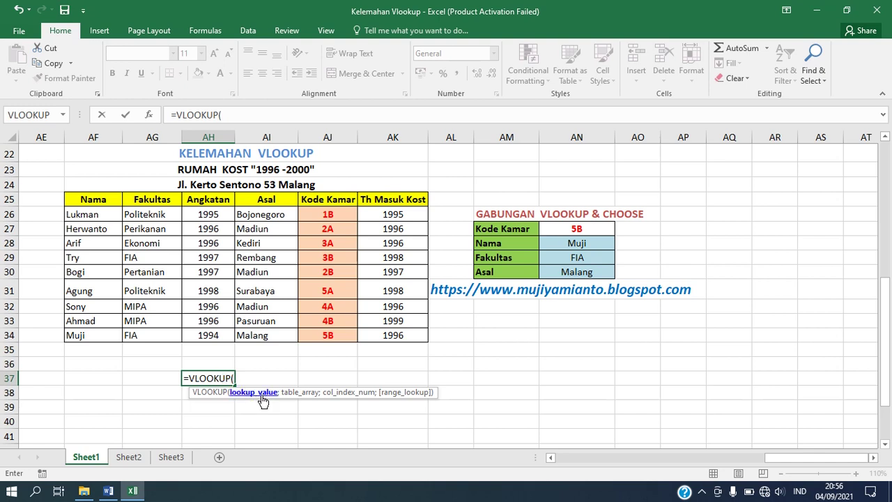
{"action": "left_click", "coordinate": [577, 229]}
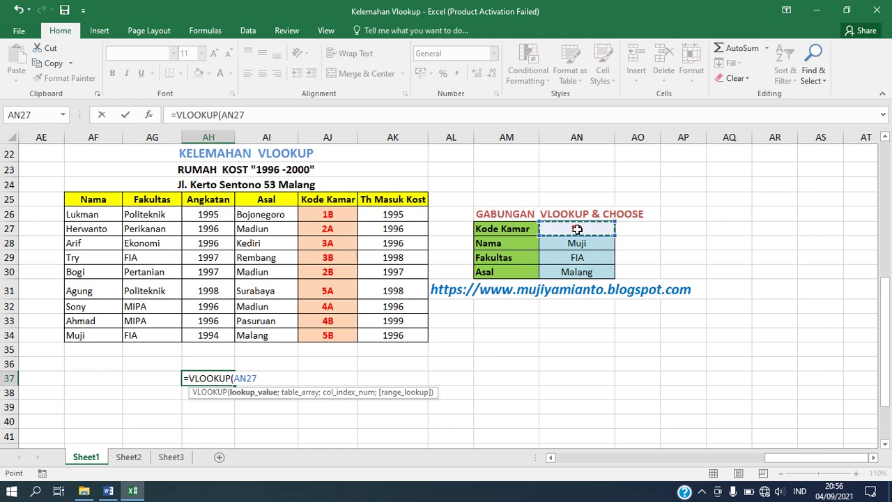
{"action": "type", "text": ";"}
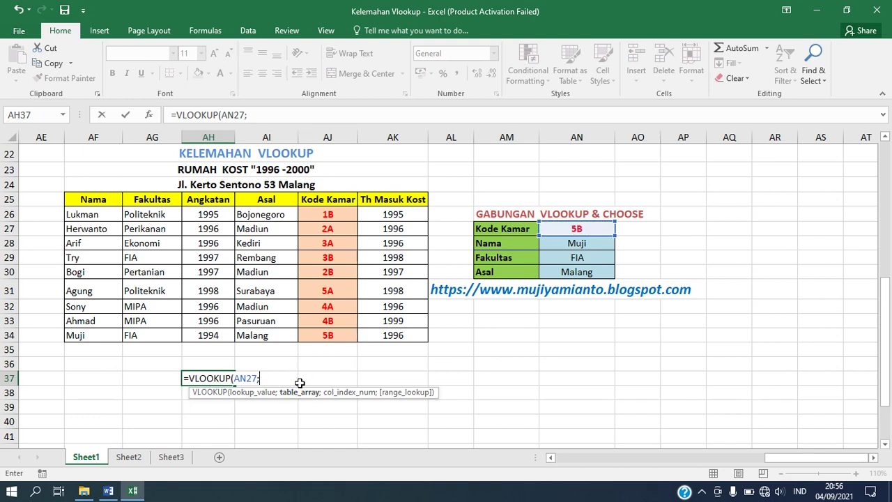
Step: Complete the AH37 lookup with table range AF26:AJ34, column index 3 and FALSE, and inspect the cell's formula
{"action": "left_click", "coordinate": [103, 217]}
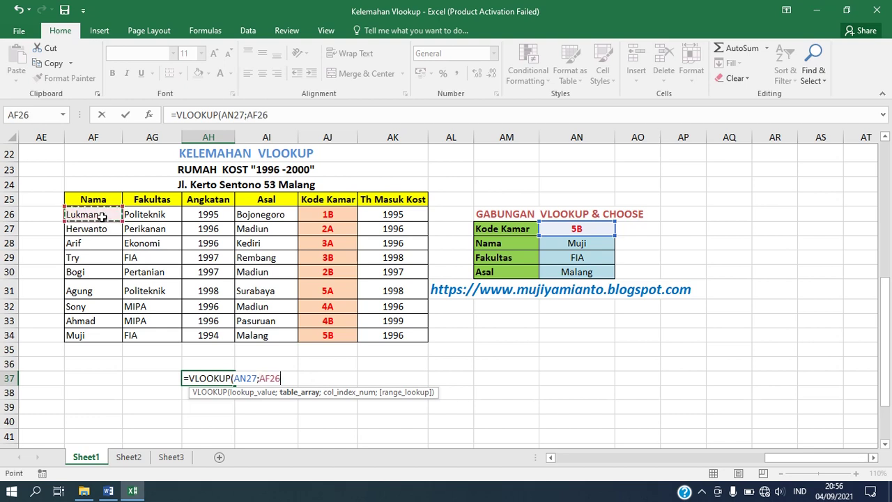
{"action": "left_click_drag", "start_coordinate": [102, 216], "coordinate": [305, 339]}
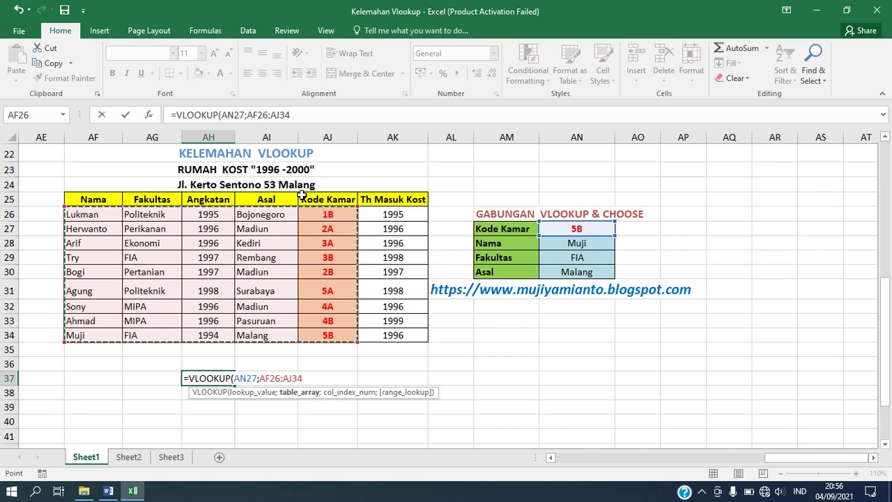
{"action": "type", "text": ";"}
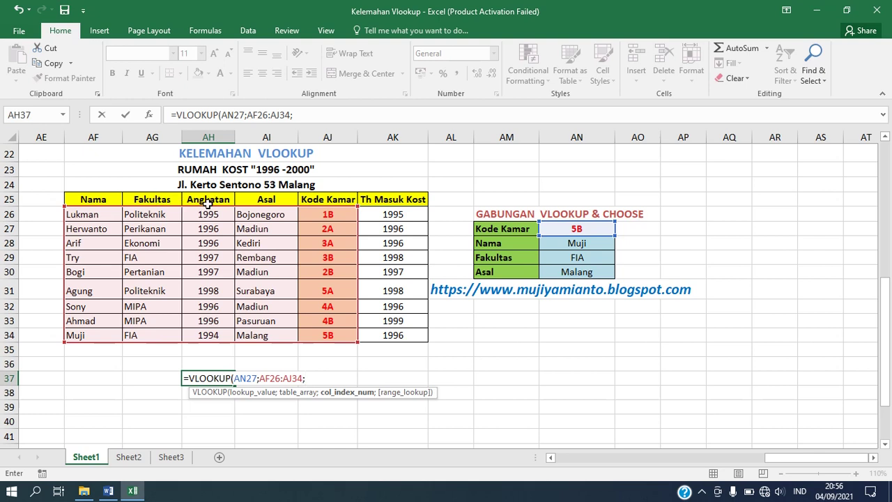
{"action": "type", "text": "3;"}
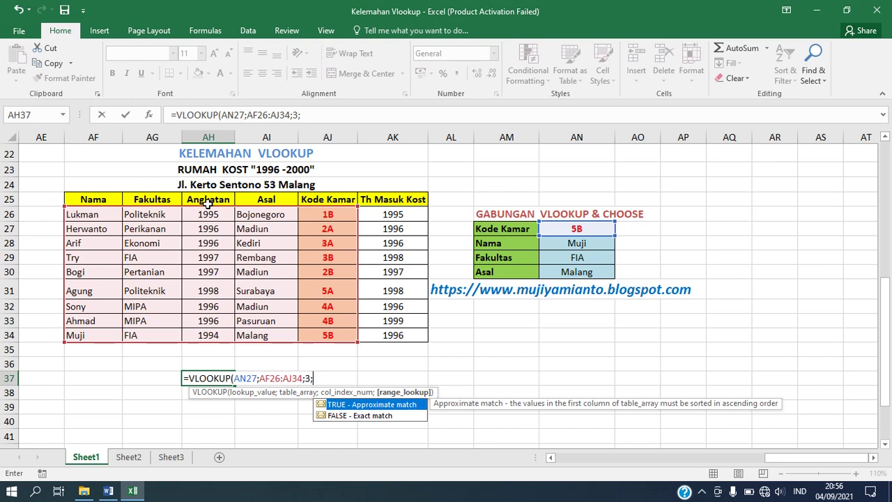
{"action": "type", "text": "FALSE)"}
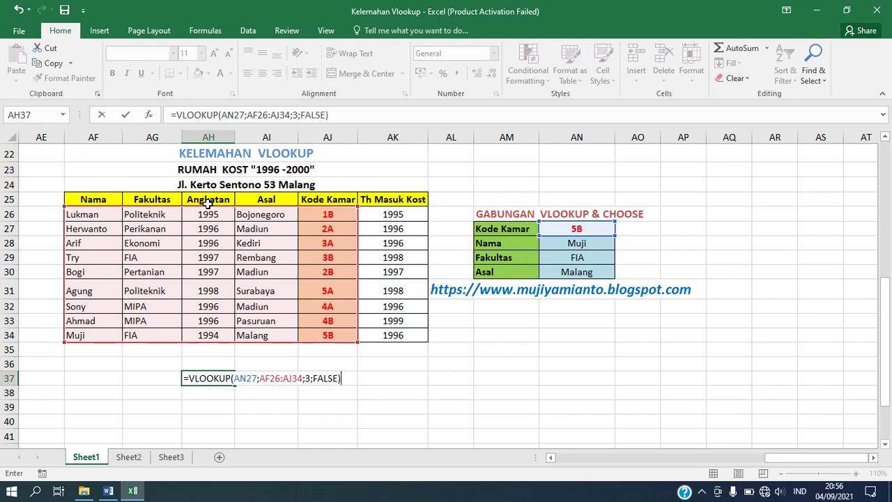
{"action": "key", "text": "Return"}
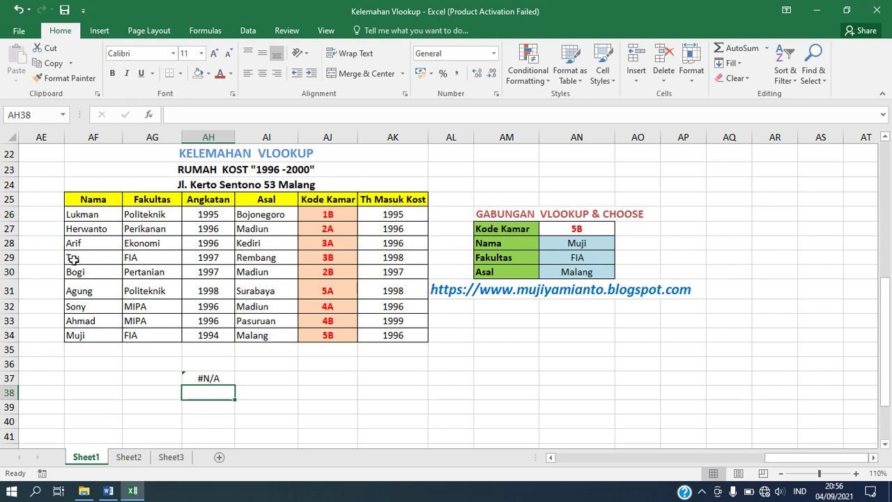
{"action": "left_click", "coordinate": [215, 380]}
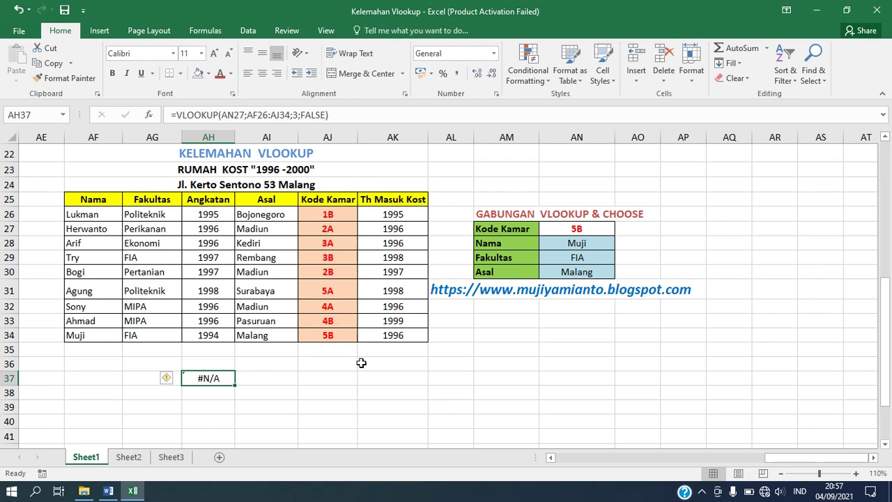
Step: Start a second VLOOKUP formula in cell AK37 with Kode Kamar cell AN27 as lookup value
{"action": "left_click", "coordinate": [380, 380]}
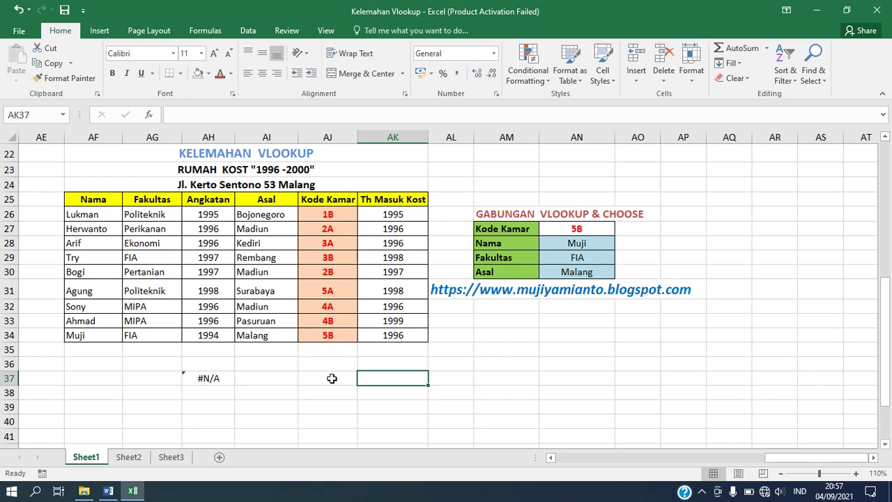
{"action": "type", "text": "=VL"}
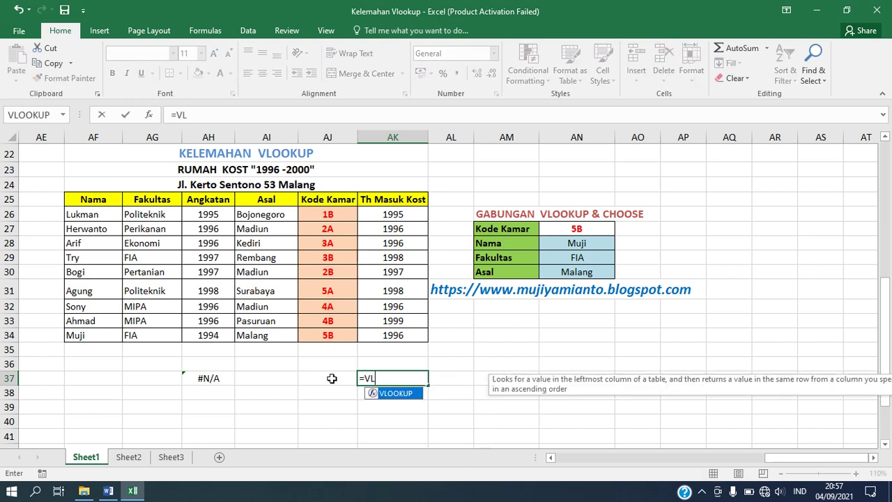
{"action": "type", "text": "OOKUP("}
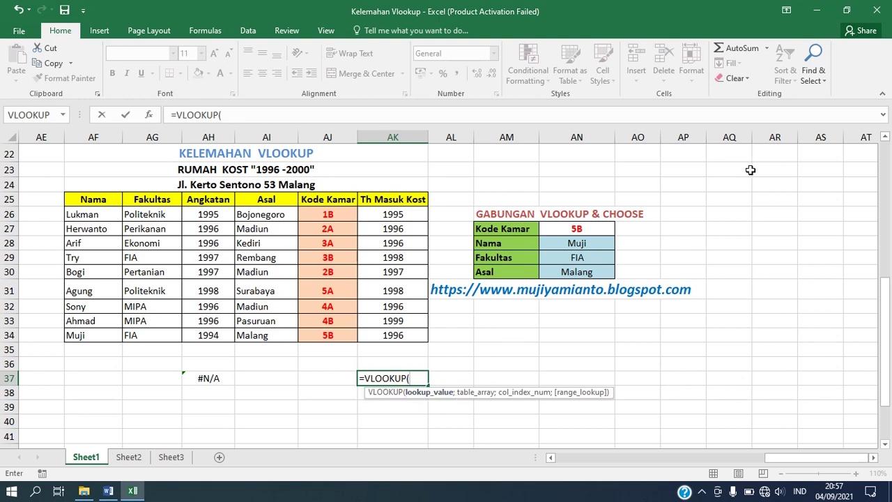
{"action": "left_click", "coordinate": [600, 231]}
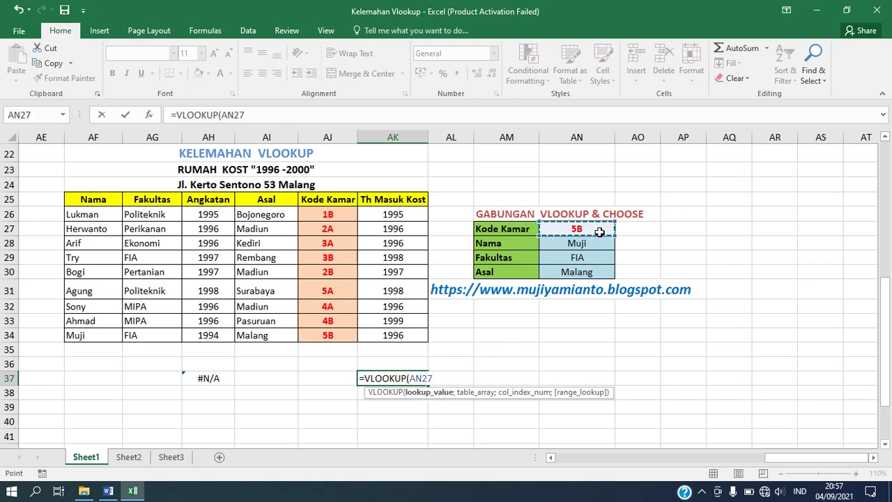
{"action": "type", "text": ";"}
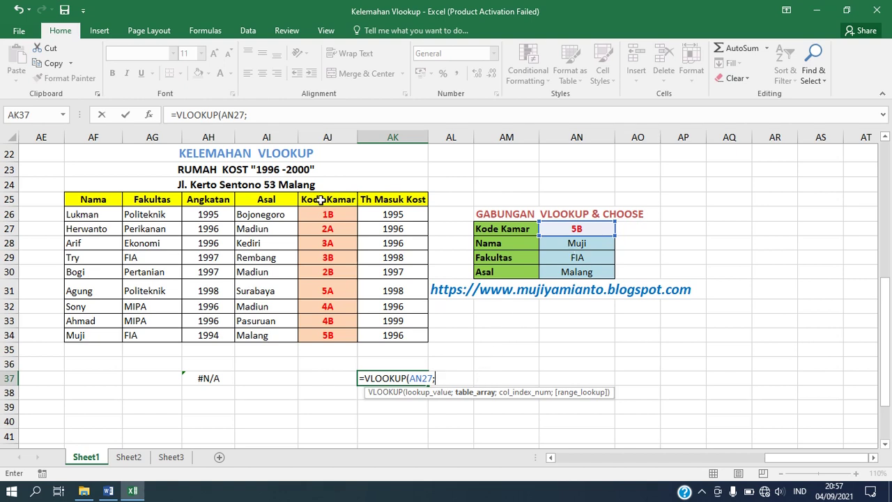
Step: Complete the AK37 lookup with the Kode Kamar and Th Masuk Kost range AJ25:AK34, column index 2 and FALSE
{"action": "left_click_drag", "start_coordinate": [320, 200], "coordinate": [399, 339]}
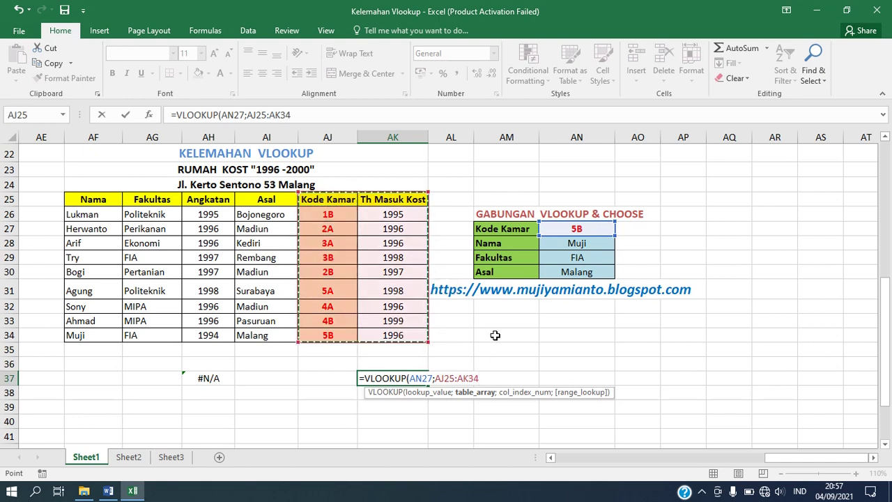
{"action": "type", "text": ";"}
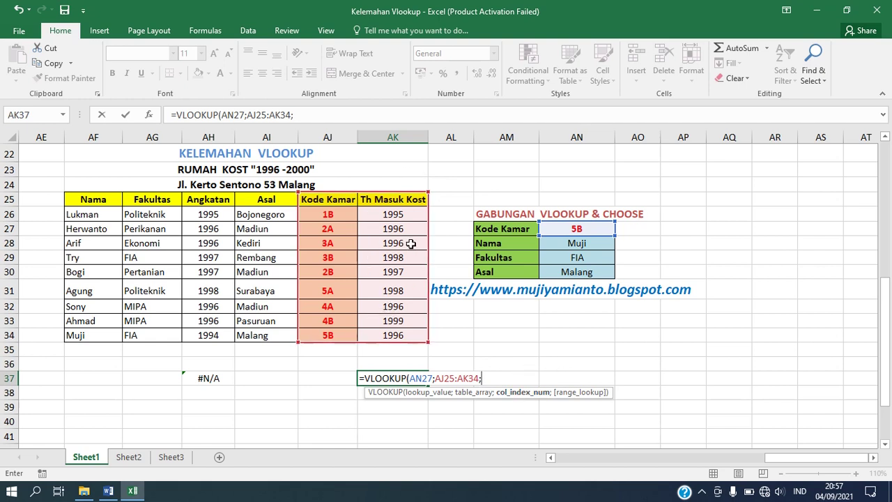
{"action": "type", "text": "2"}
{"action": "type", "text": ";FA"}
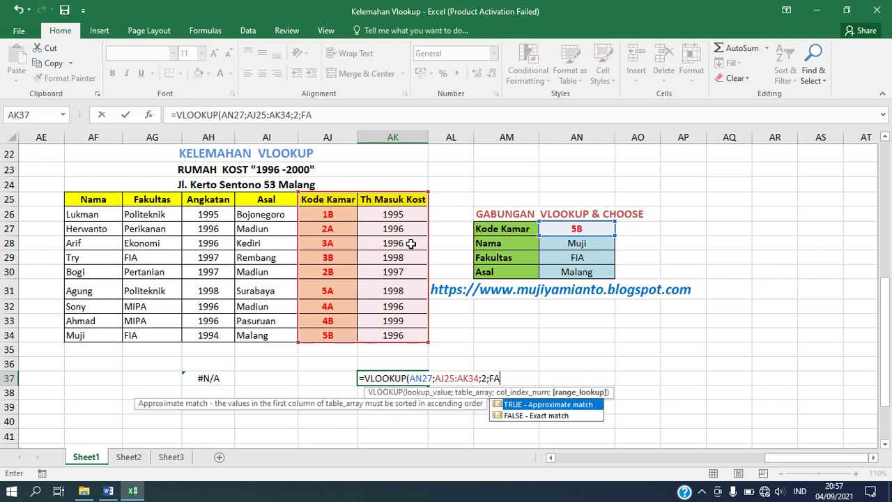
{"action": "type", "text": "LSE)"}
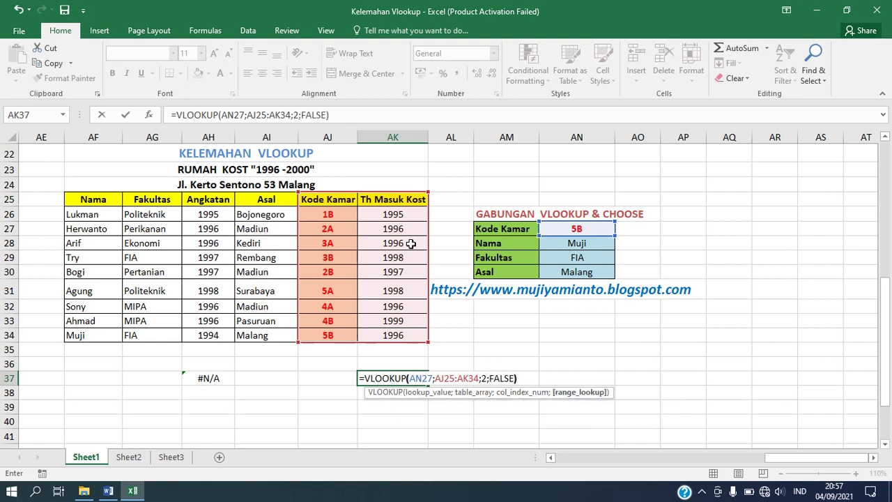
{"action": "key", "text": "Return"}
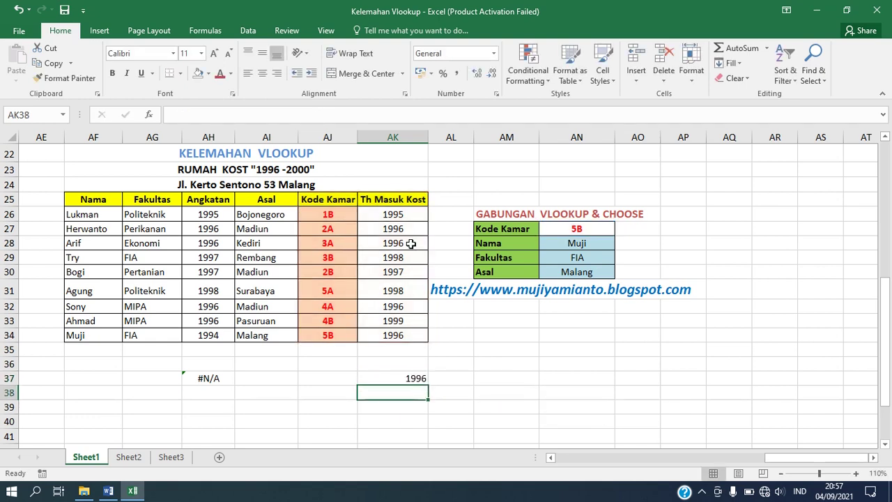
Step: Review the lookup form's cells and compare the AK37 result with the Th Masuk Kost entry for room 5B
{"action": "left_click", "coordinate": [581, 228]}
{"action": "left_click_drag", "start_coordinate": [581, 228], "coordinate": [569, 257]}
{"action": "left_click", "coordinate": [565, 271]}
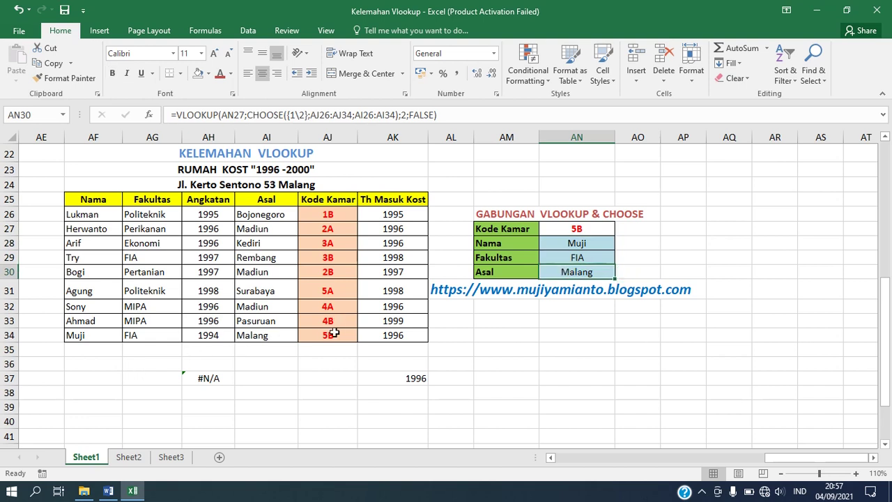
{"action": "left_click", "coordinate": [377, 335]}
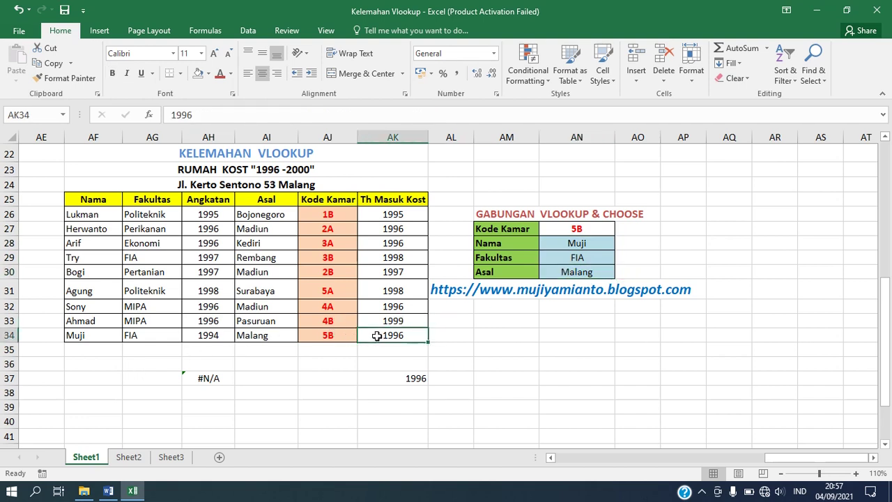